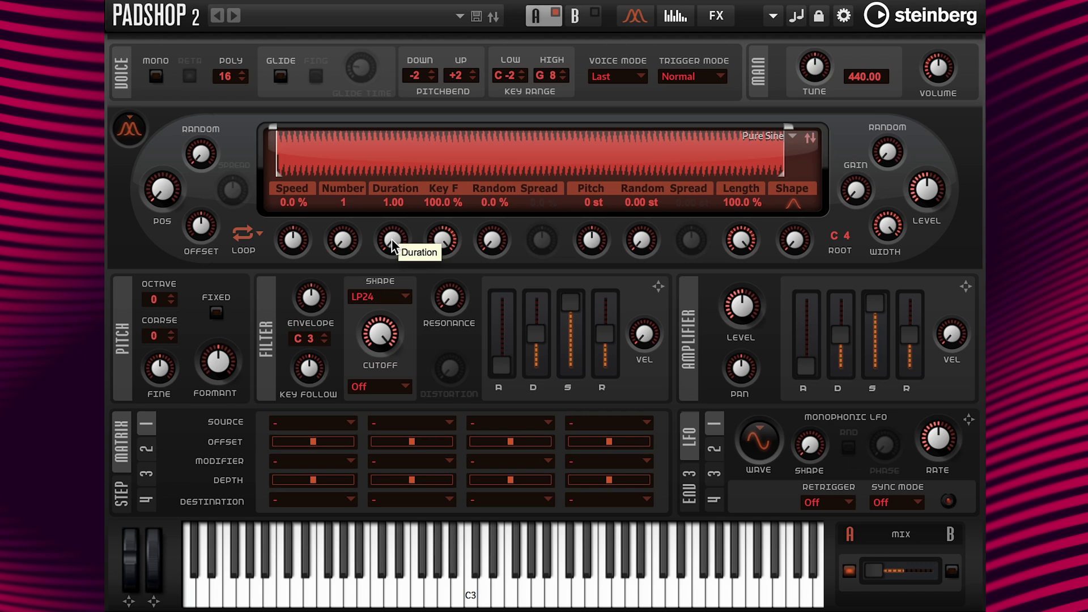
pyautogui.rightClick(391, 241)
pyautogui.moveTo(524, 419)
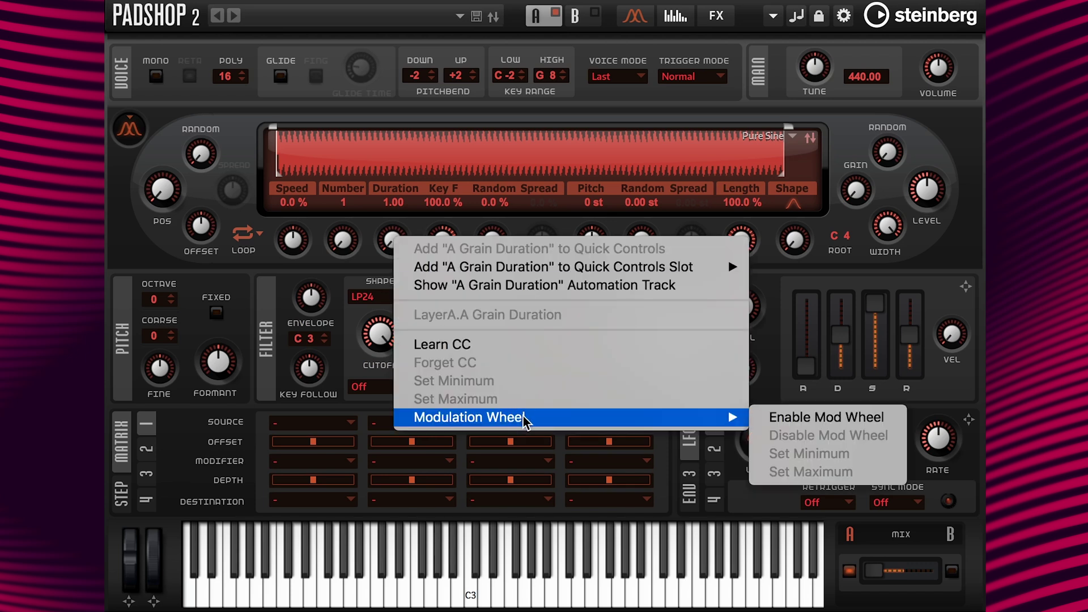
pyautogui.click(368, 228)
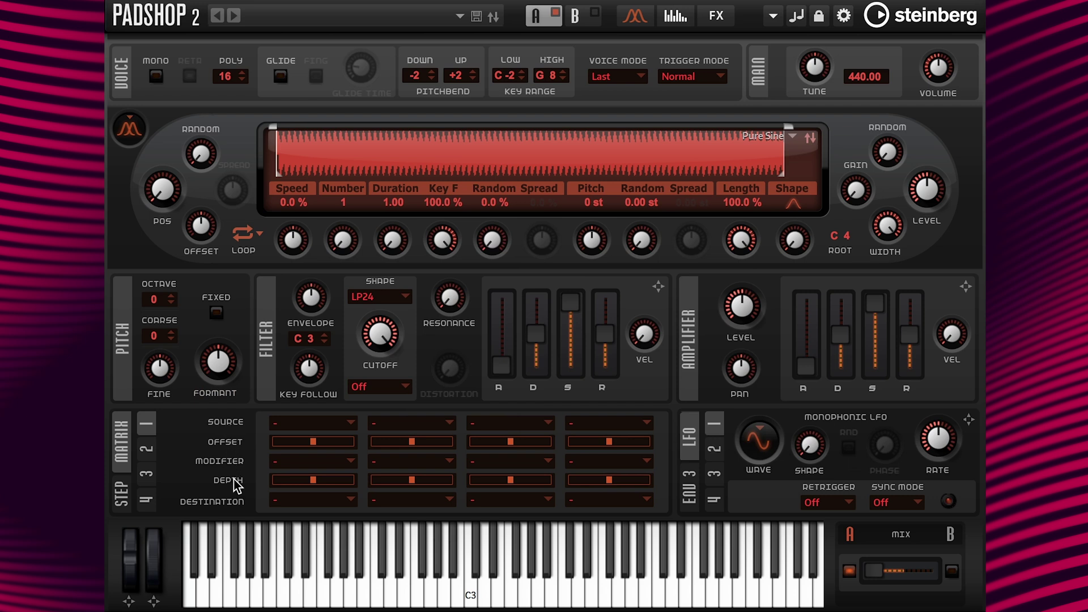
pyautogui.click(793, 137)
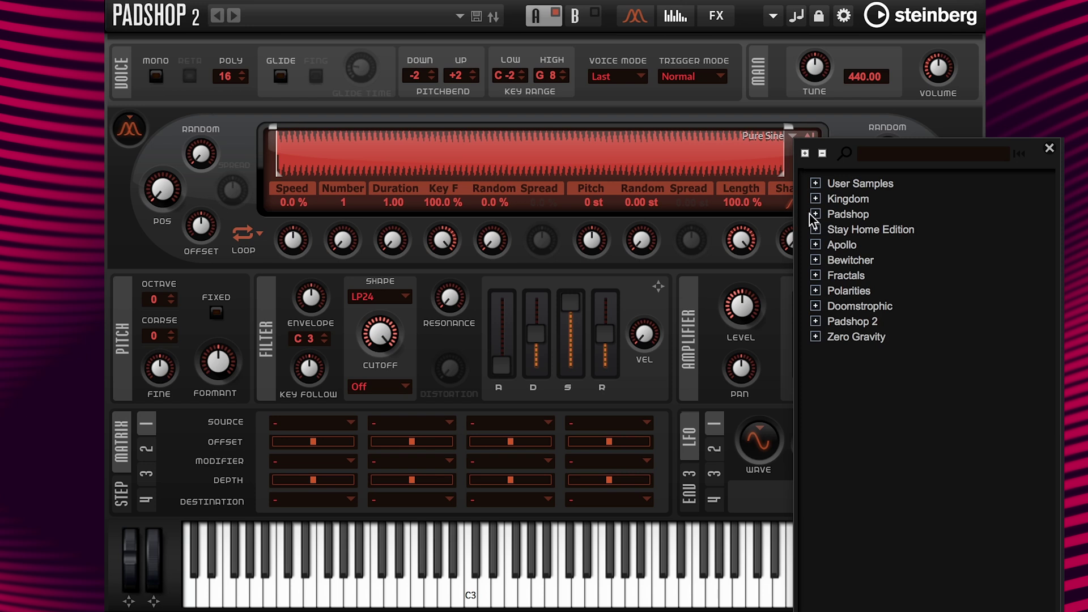
pyautogui.click(815, 214)
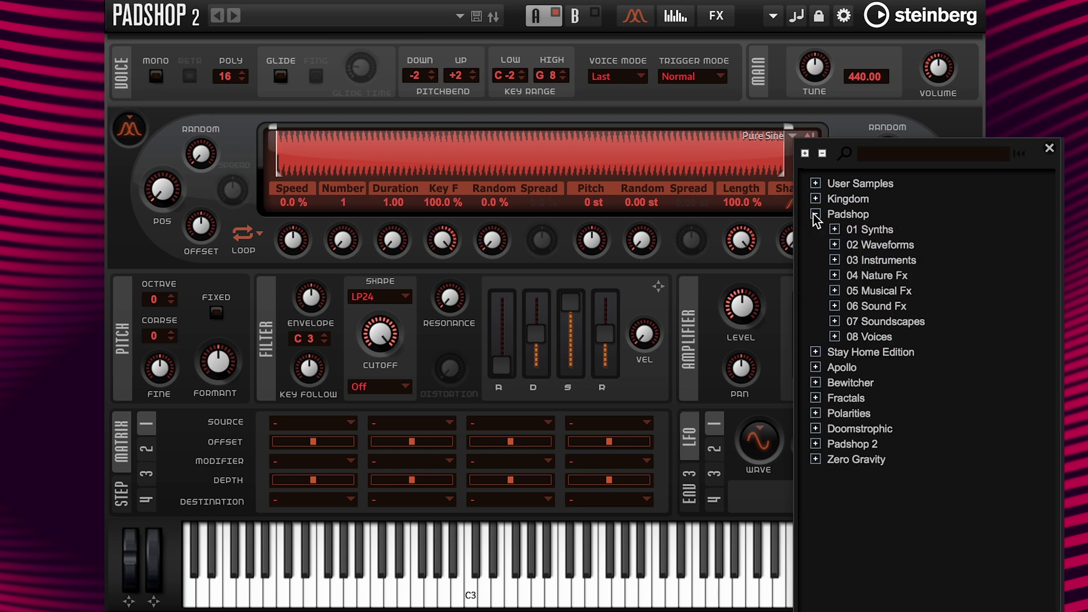
pyautogui.click(815, 215)
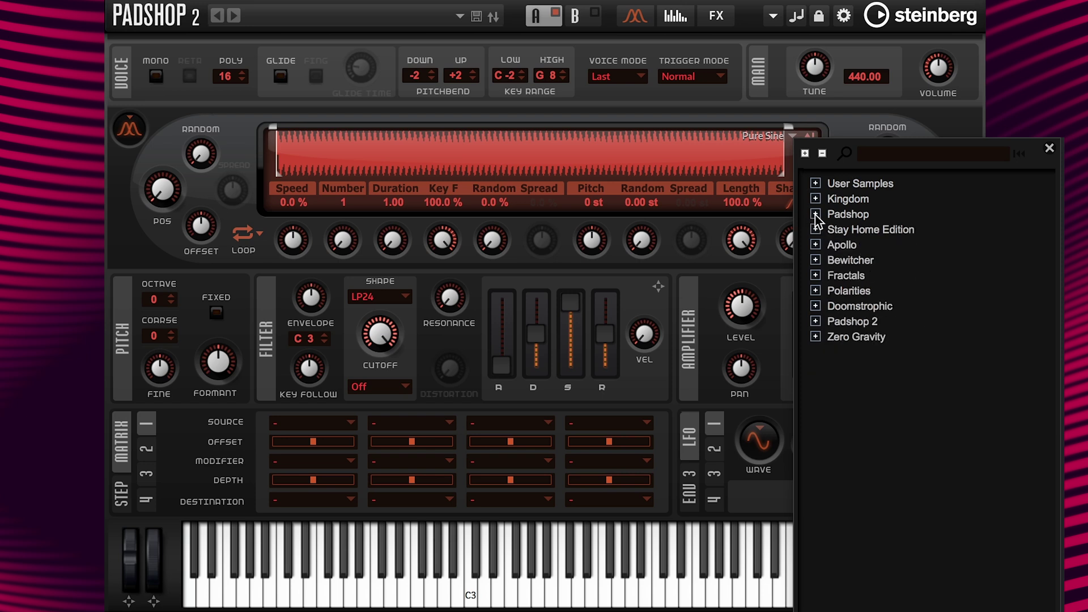
pyautogui.click(1049, 150)
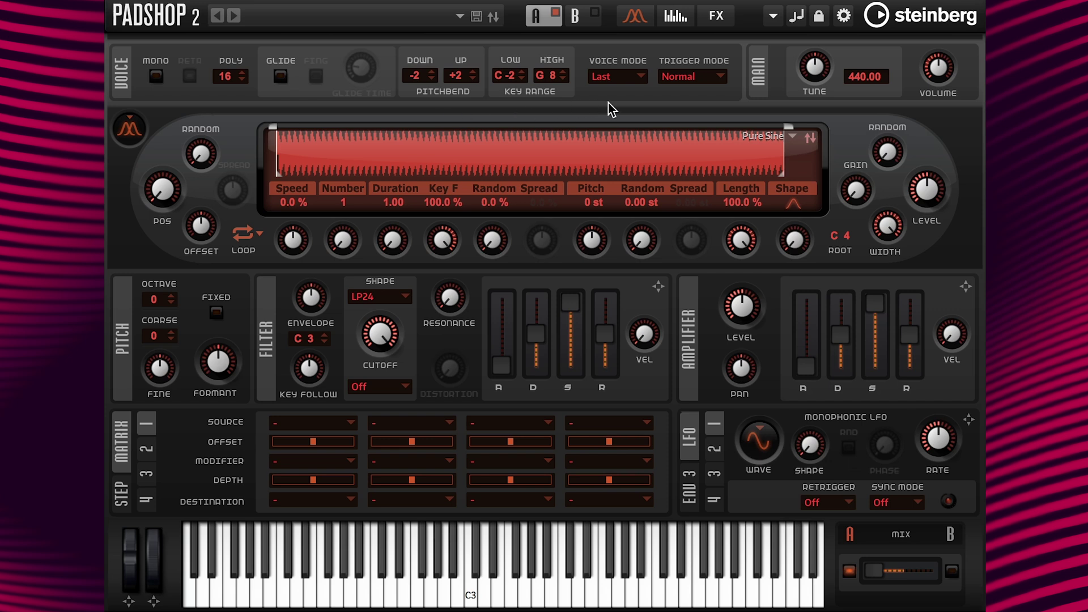
# Step: Load the Trip 09 sample from Padshop's 08 Voices category into the grain oscillator
pyautogui.click(793, 136)
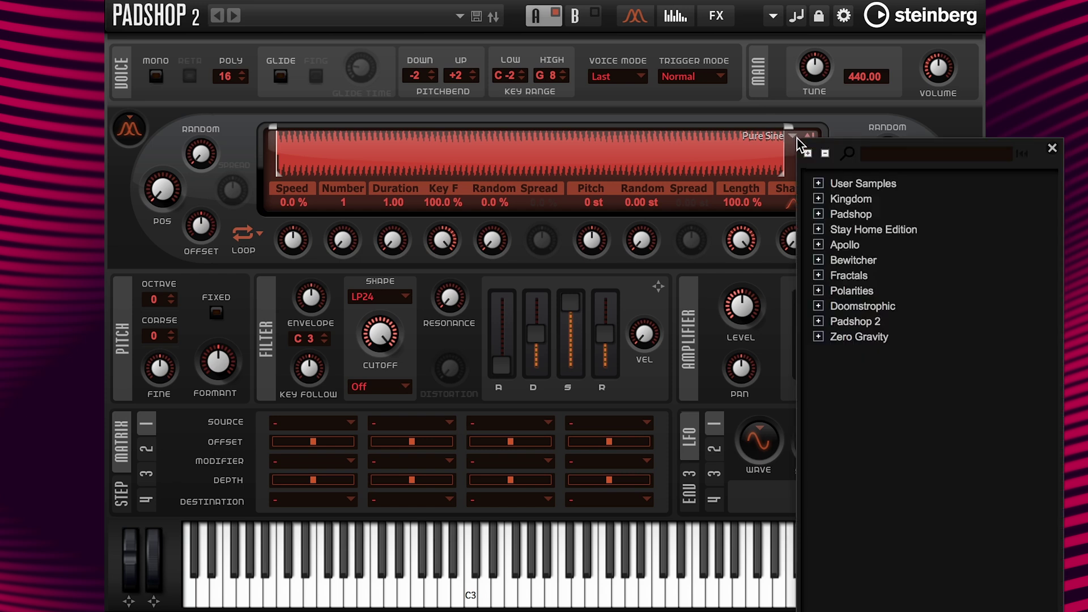
pyautogui.click(818, 214)
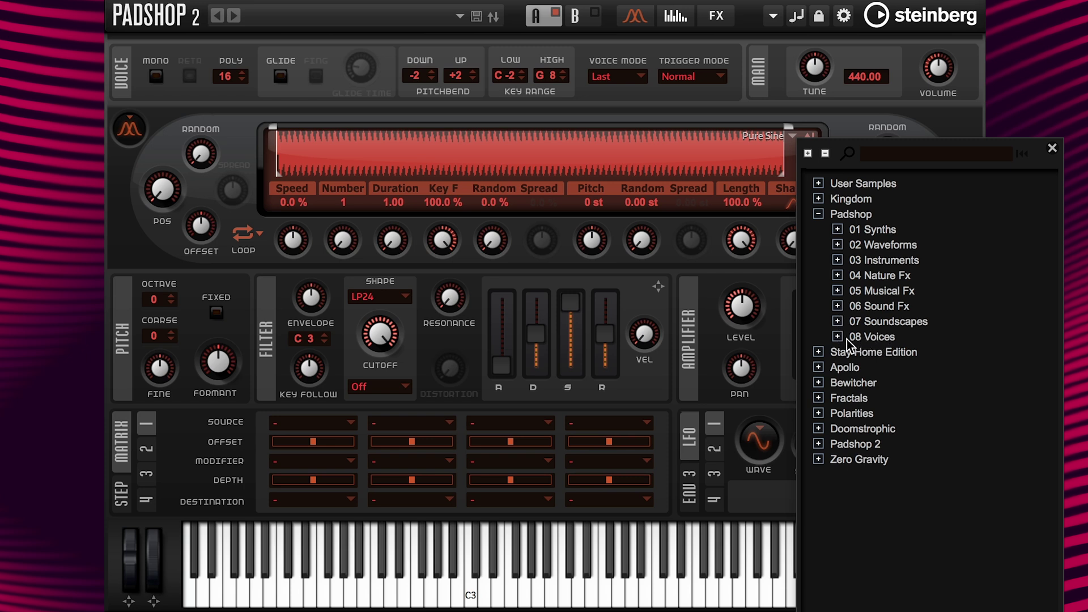
pyautogui.click(838, 337)
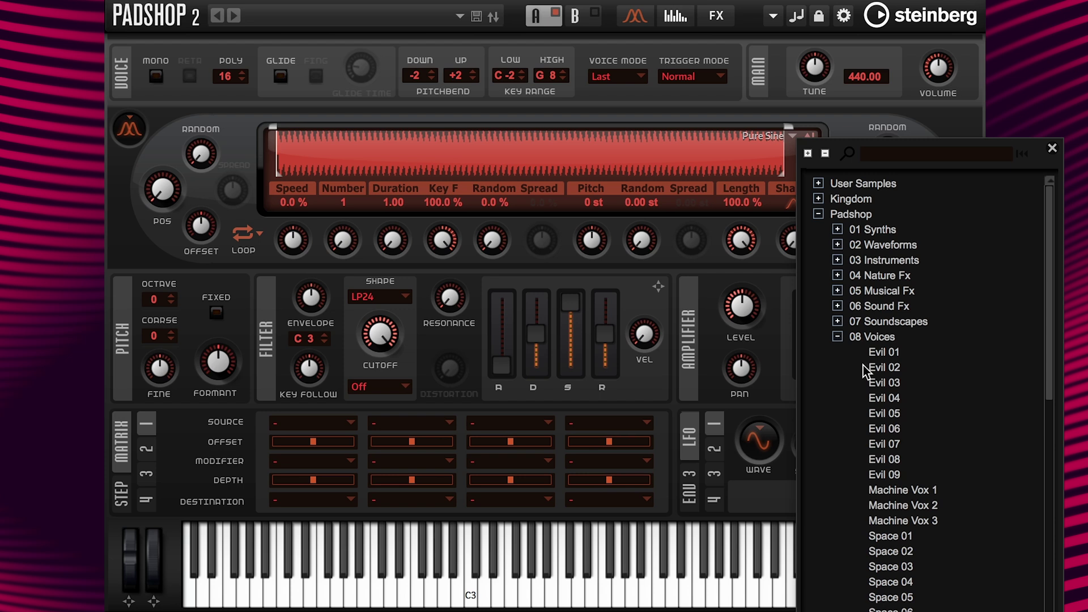
pyautogui.scroll(-6, 882, 377)
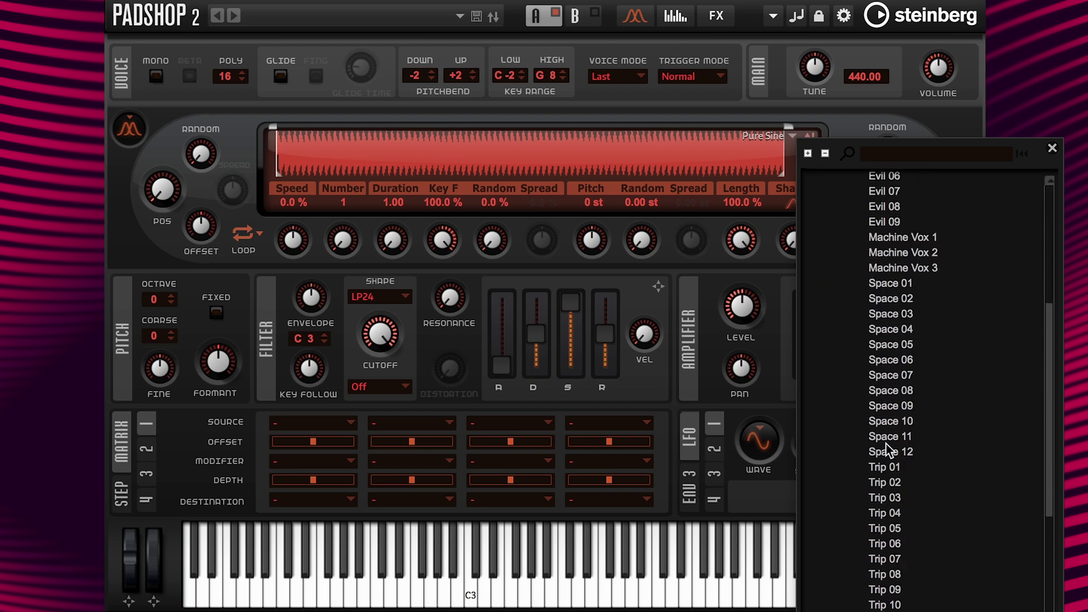
pyautogui.doubleClick(892, 592)
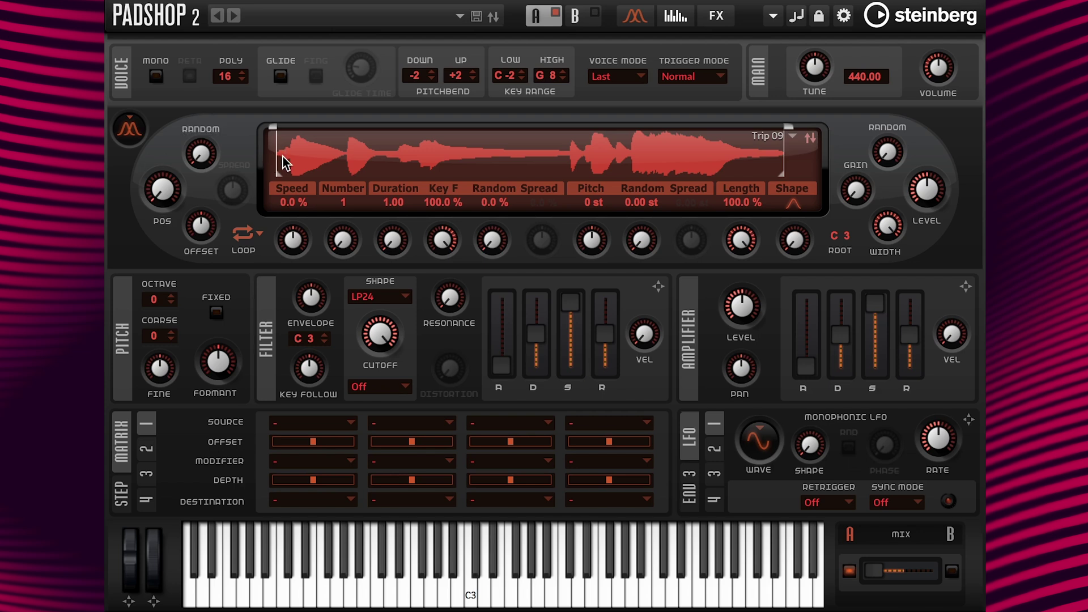
# Step: Move the grain playback position to 75 % and back to 15 % to try different parts of the sample
pyautogui.moveTo(166, 192)
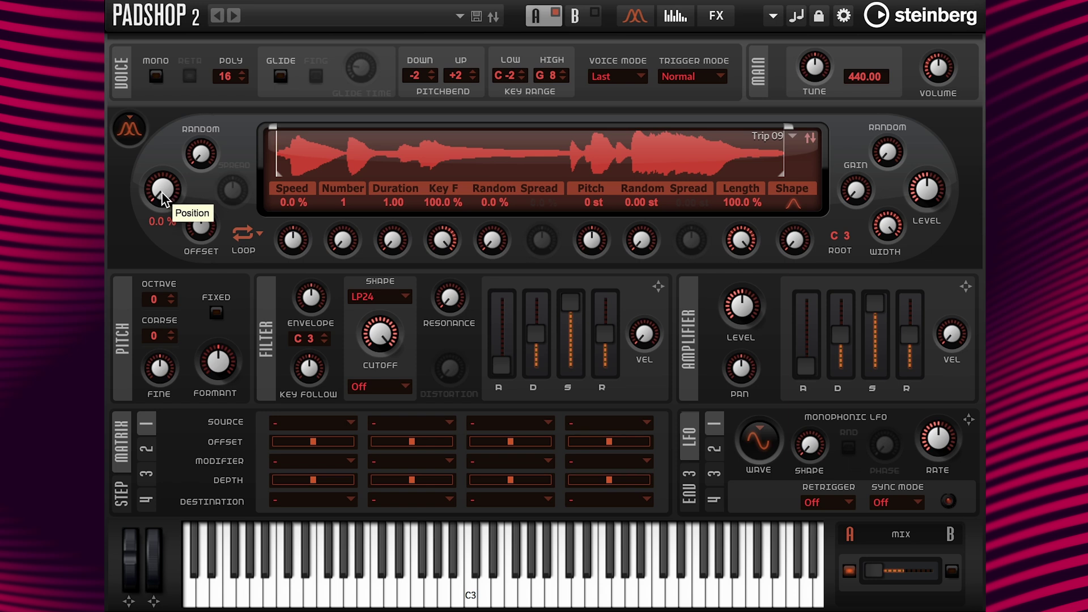
pyautogui.moveTo(162, 193); pyautogui.dragTo(237, 128)
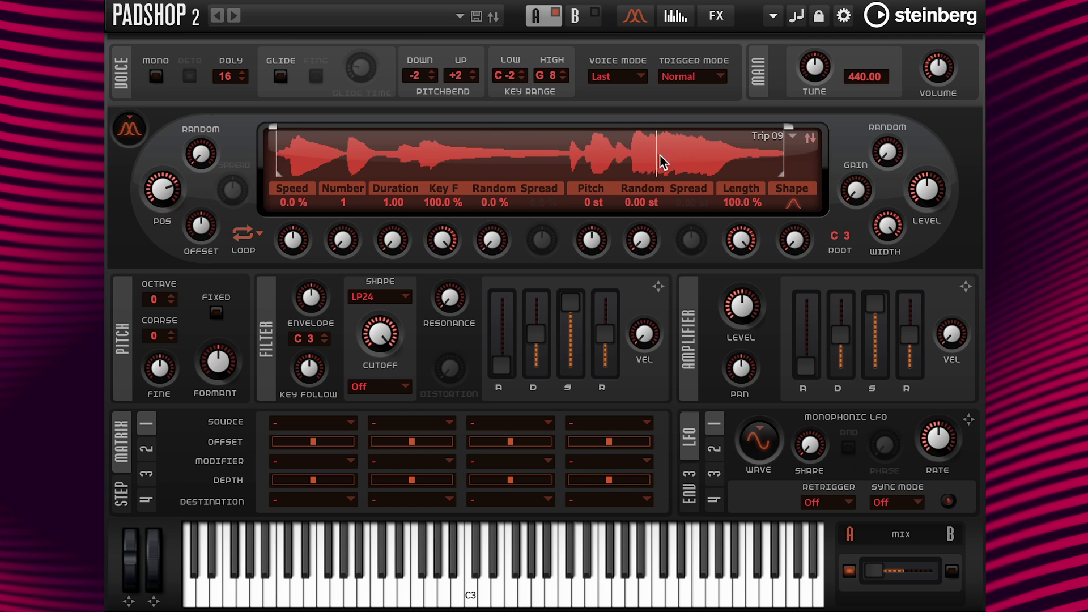
pyautogui.moveTo(167, 187)
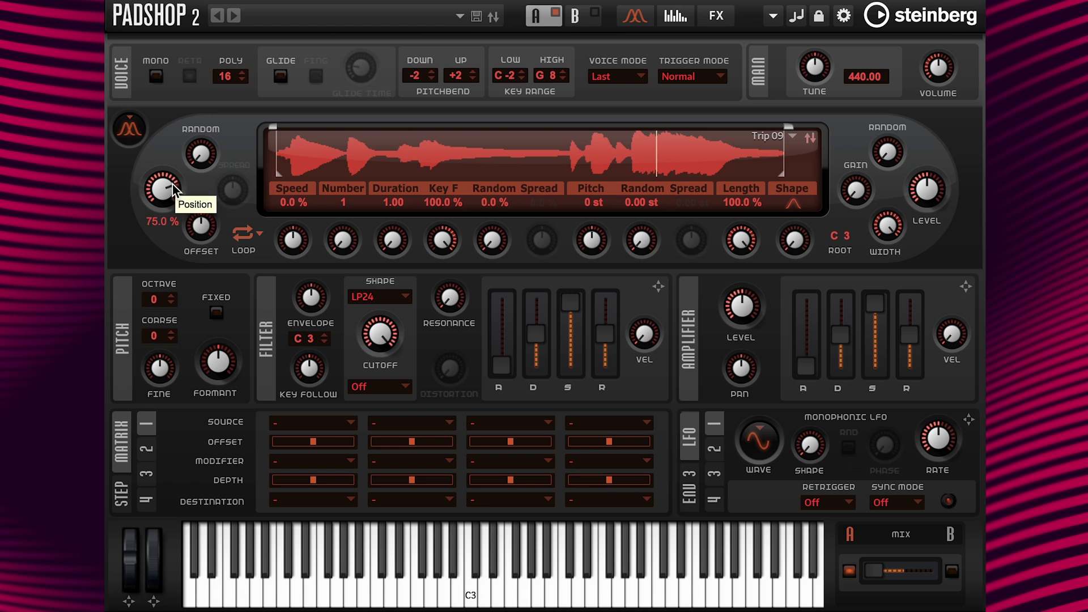
pyautogui.moveTo(172, 187); pyautogui.dragTo(150, 277)
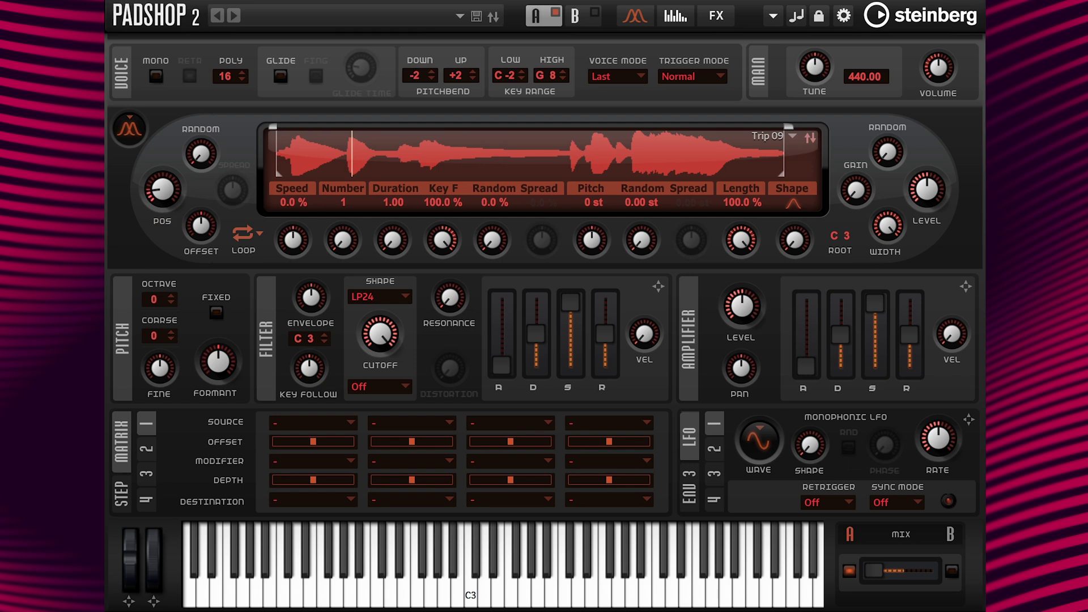
# Step: Try a grain duration of 2.00 and return it to 1.00
pyautogui.doubleClick(395, 208)
pyautogui.write('2')
pyautogui.press('Return')
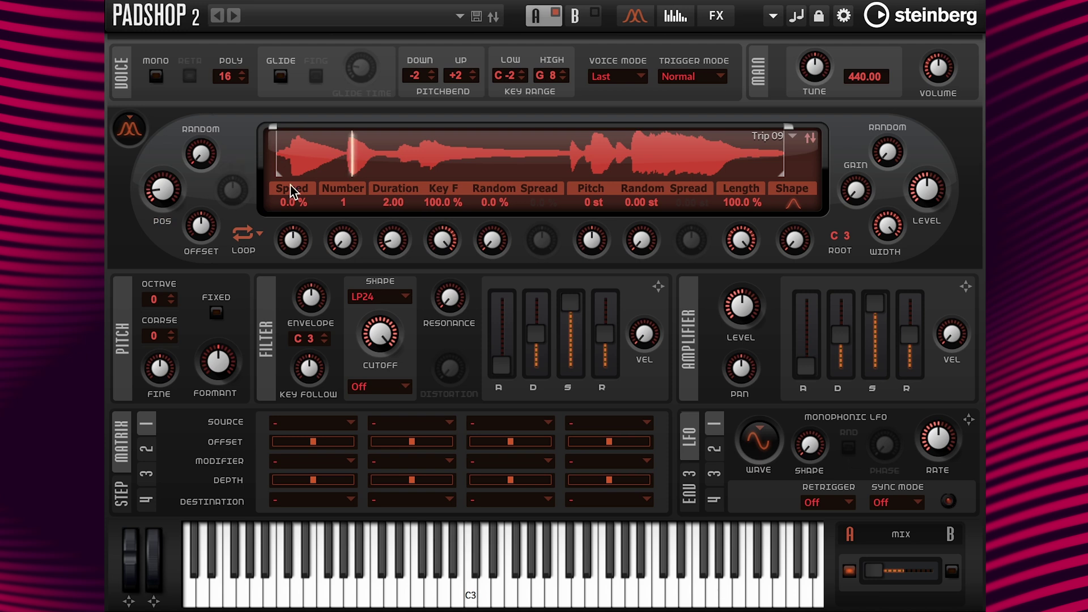
pyautogui.moveTo(392, 238); pyautogui.dragTo(399, 269)
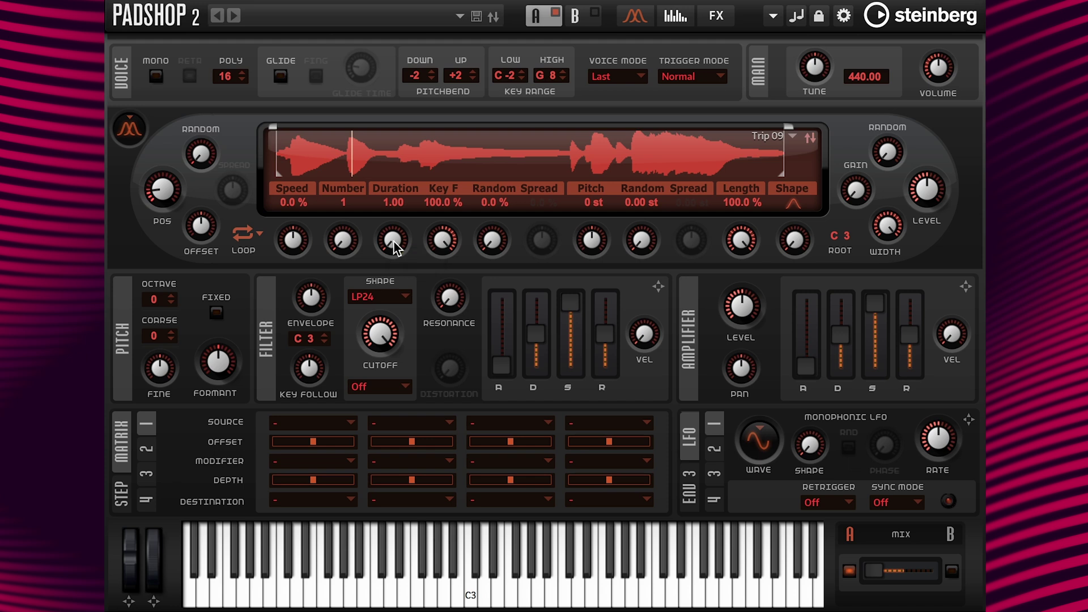
# Step: Raise the grain duration to 1000.00 and move the playback position back to the sample's start
pyautogui.moveTo(406, 211); pyautogui.dragTo(539, 147)
pyautogui.moveTo(164, 196)
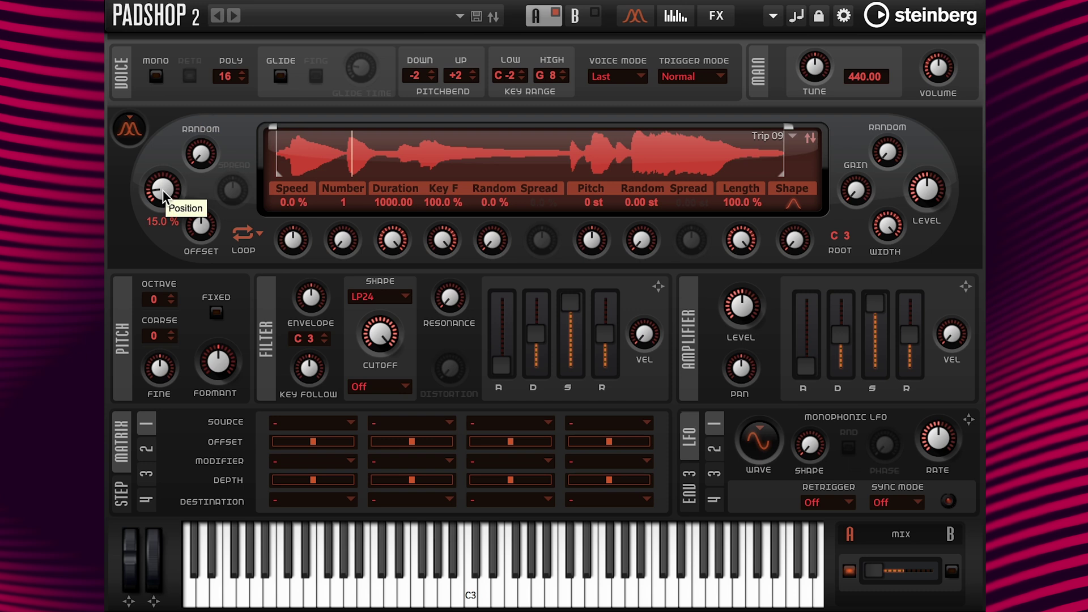
pyautogui.moveTo(161, 188); pyautogui.dragTo(162, 233)
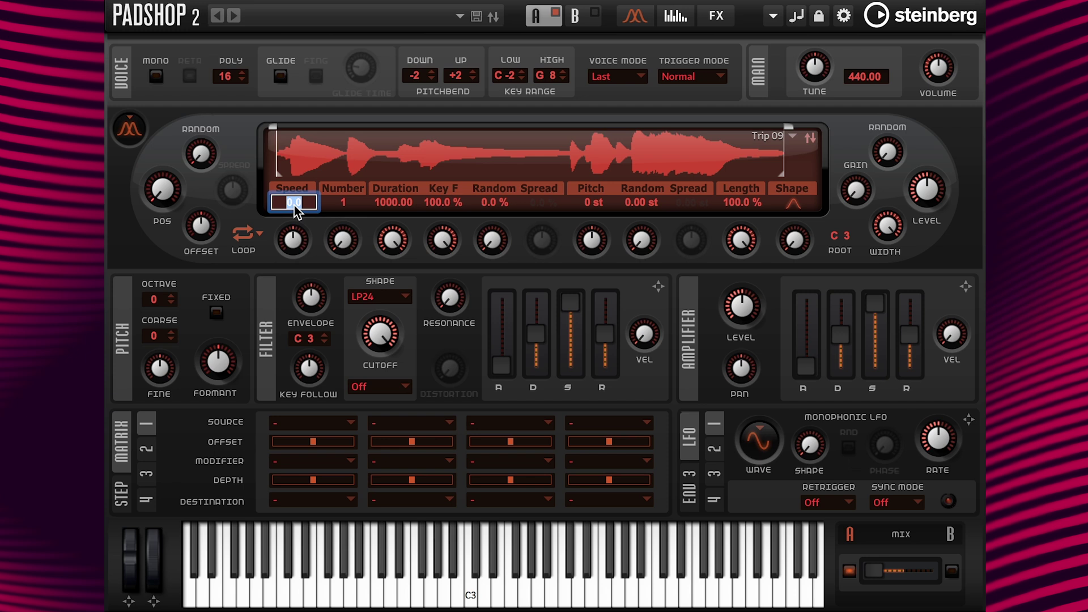
# Step: Set the grain playback speed to 100 % and the number of grains to 2
pyautogui.write('100')
pyautogui.press('Return')
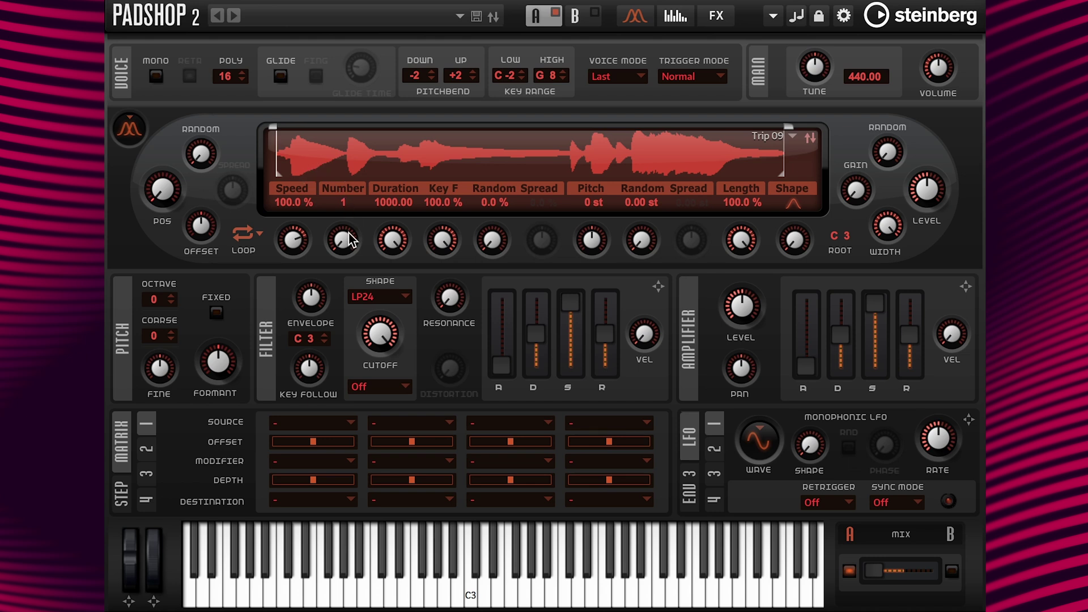
pyautogui.doubleClick(346, 203)
pyautogui.write('2')
pyautogui.press('Return')
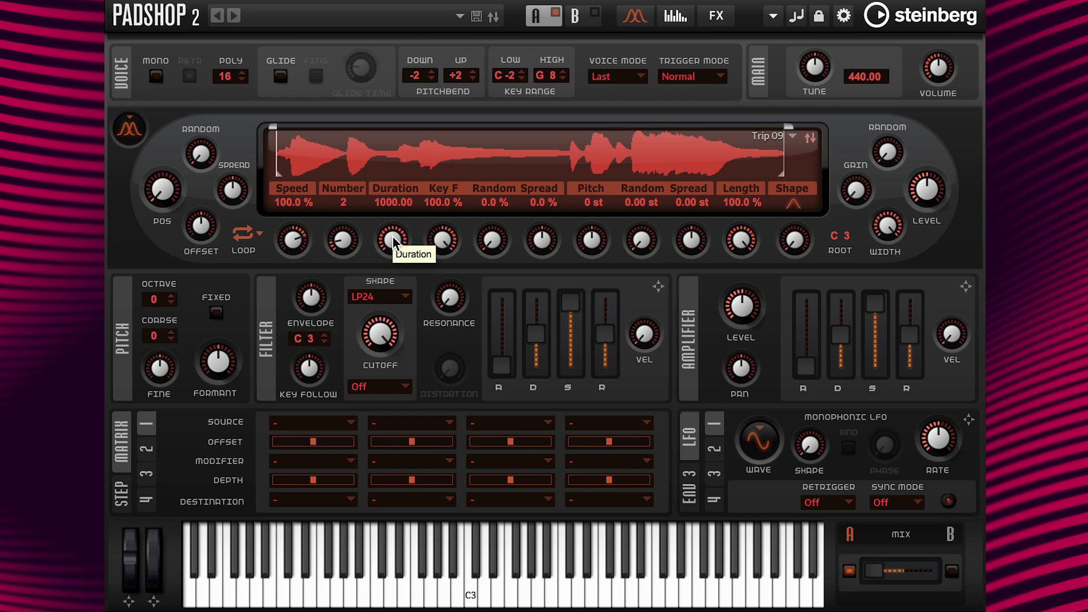
# Step: Sweep the grain duration down to 1.00 and back up to 1000.00
pyautogui.moveTo(240, 199)
pyautogui.moveTo(391, 243); pyautogui.dragTo(391, 252)
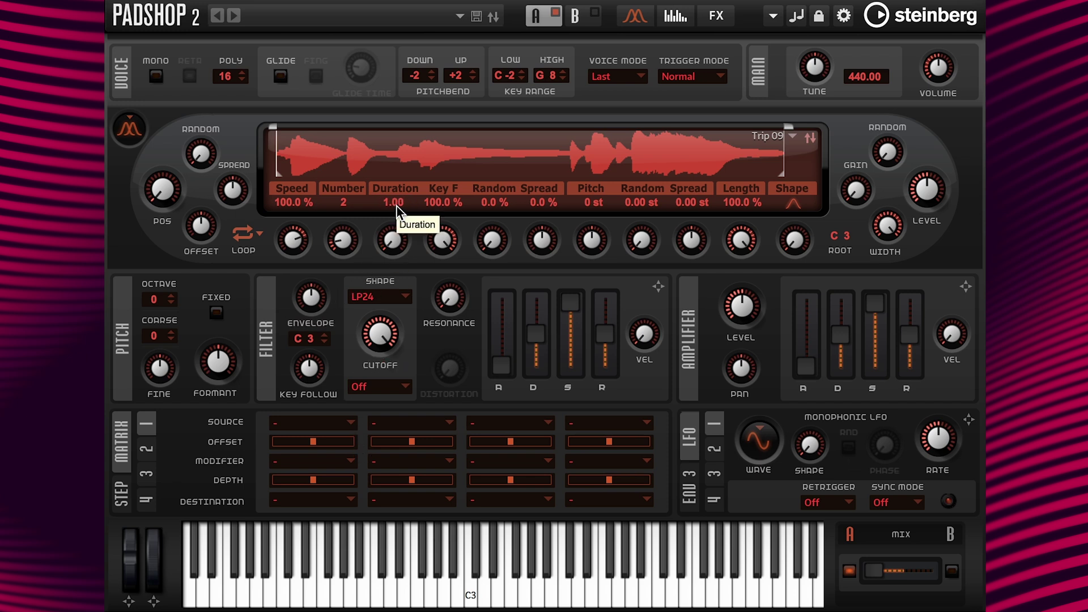
pyautogui.moveTo(389, 246); pyautogui.dragTo(466, 122)
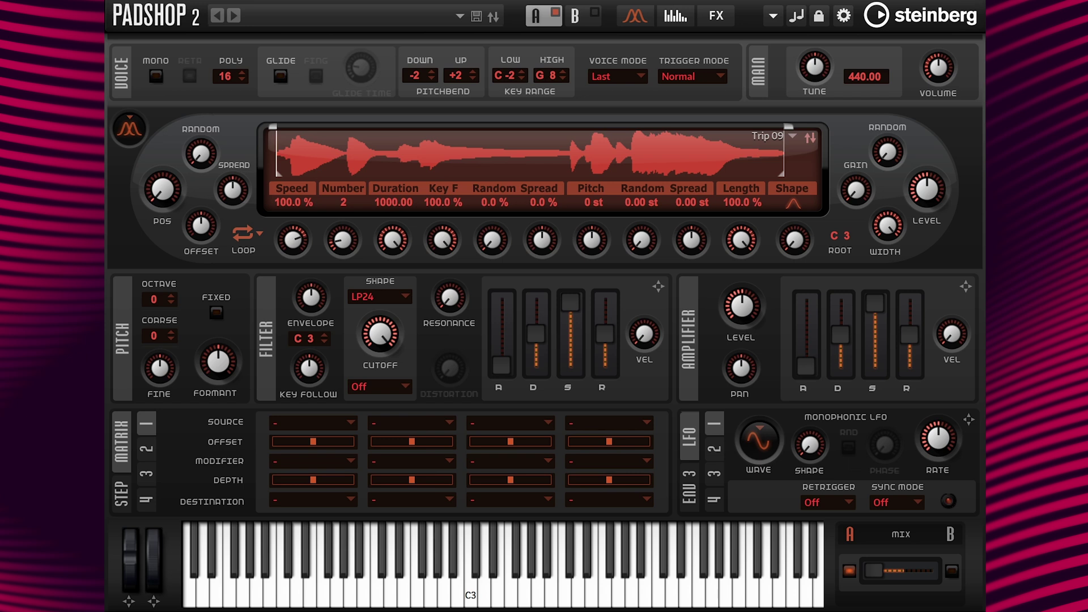
# Step: Enable modulation wheel control of the grain duration and store the current duration as its maximum
pyautogui.rightClick(392, 252)
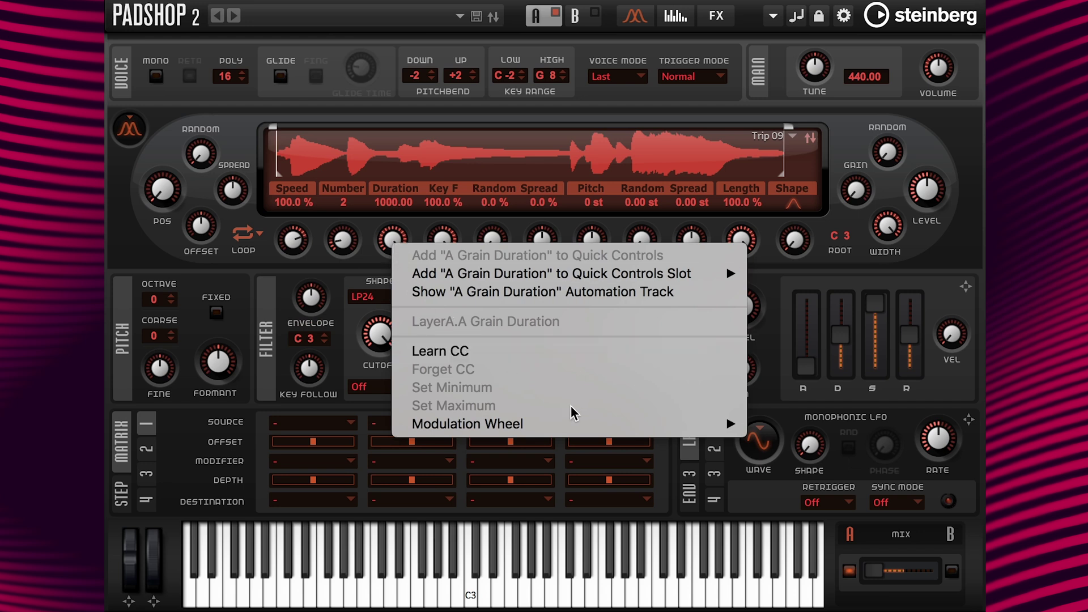
pyautogui.moveTo(562, 428)
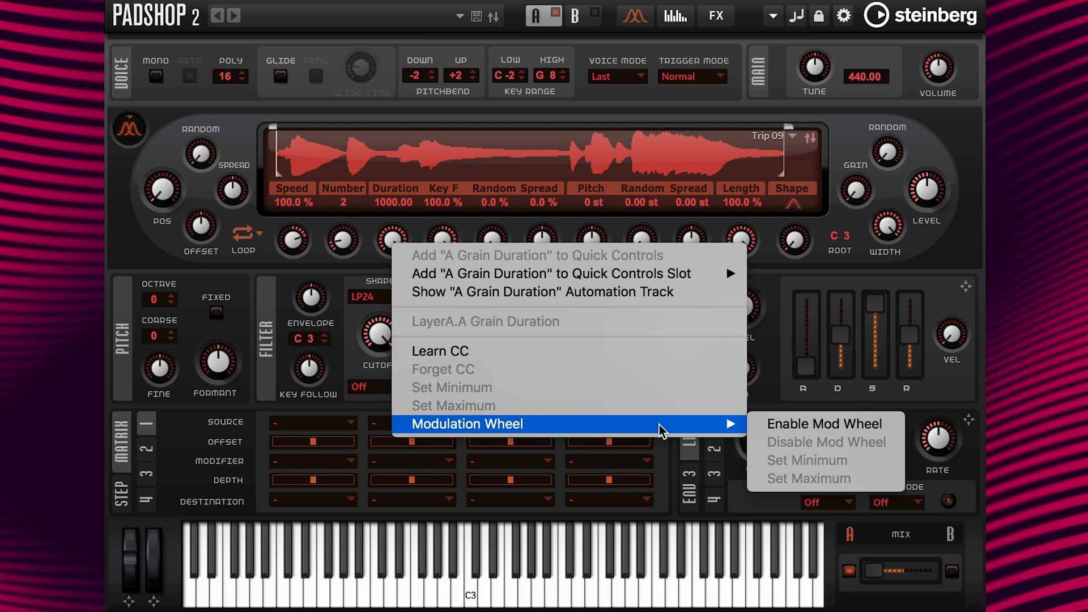
pyautogui.click(784, 426)
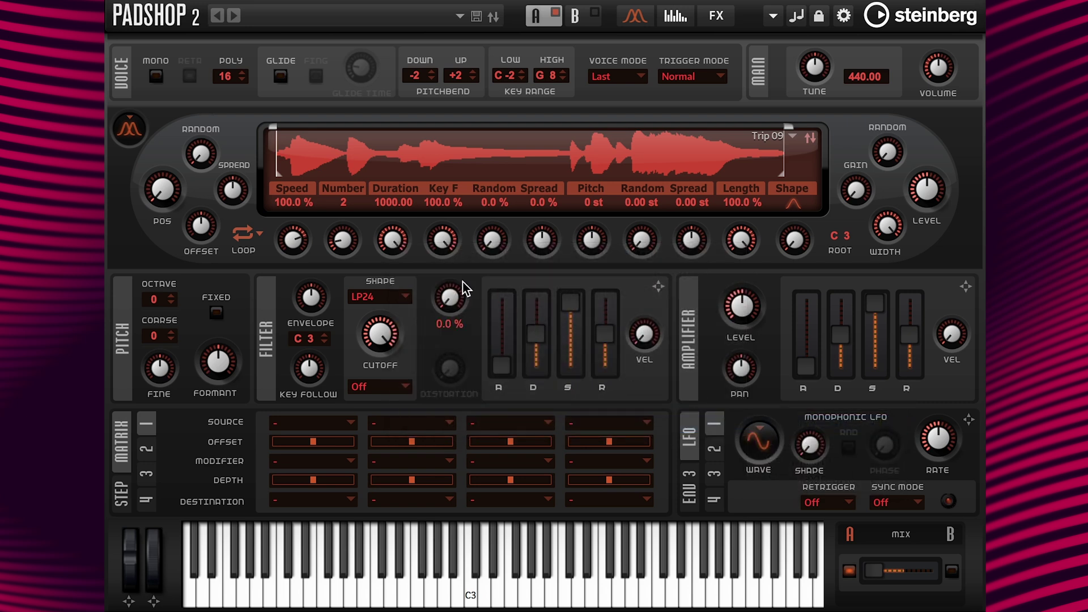
pyautogui.rightClick(395, 243)
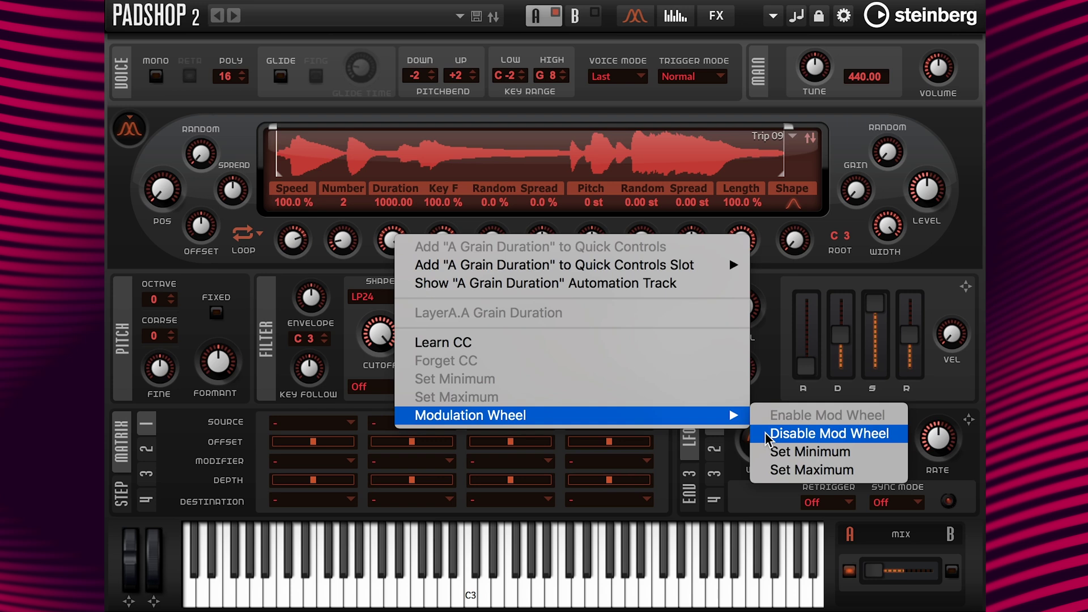
pyautogui.click(770, 470)
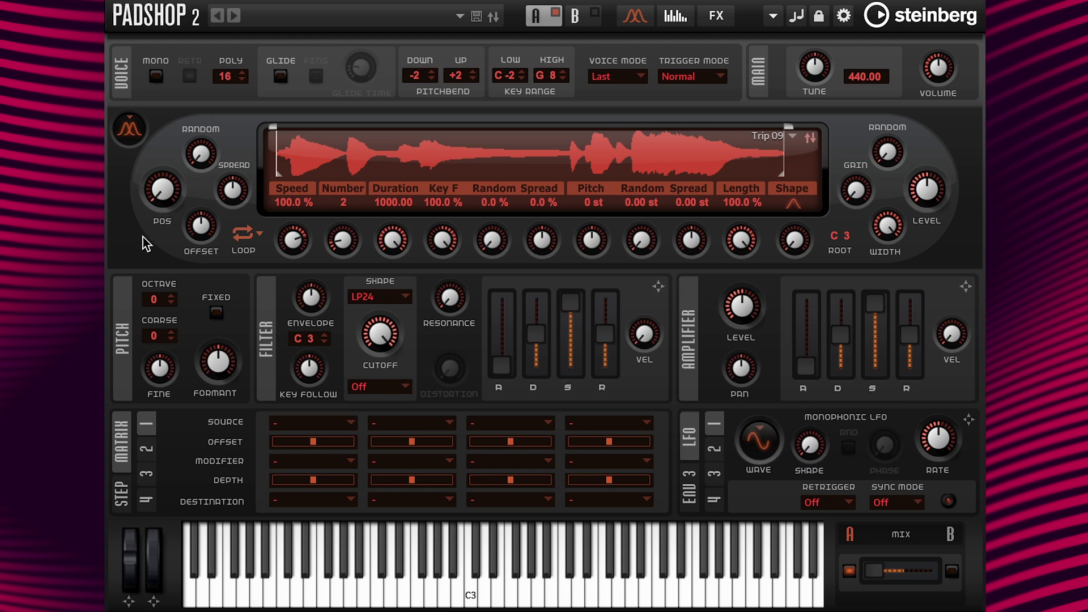
# Step: Set the grain duration to 6, store it as the modulation wheel minimum, and turn the wheel fully down
pyautogui.doubleClick(406, 203)
pyautogui.write('6')
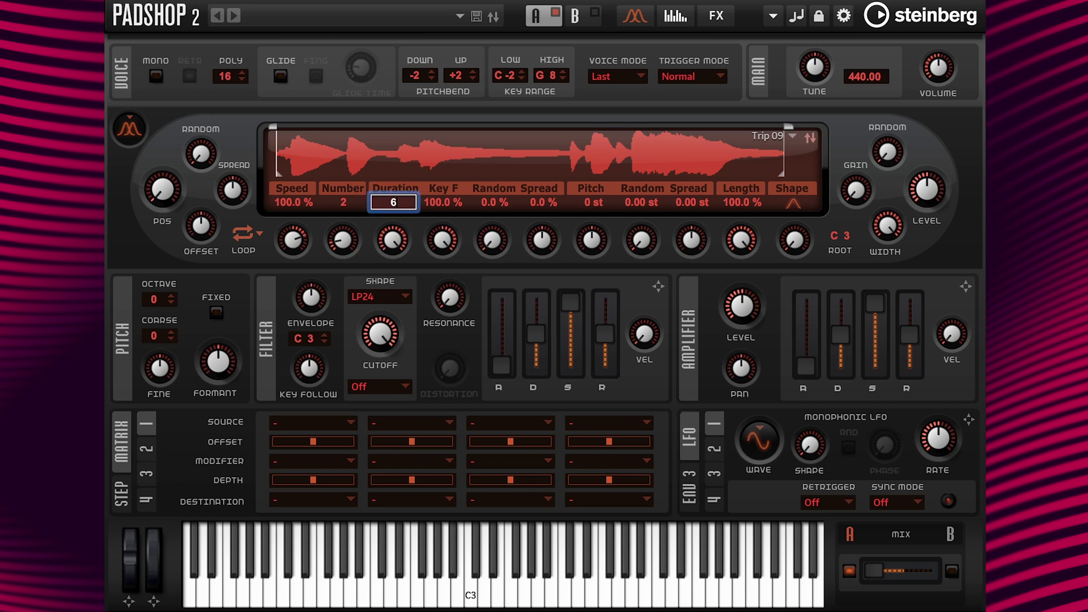
pyautogui.press('Return')
pyautogui.rightClick(393, 239)
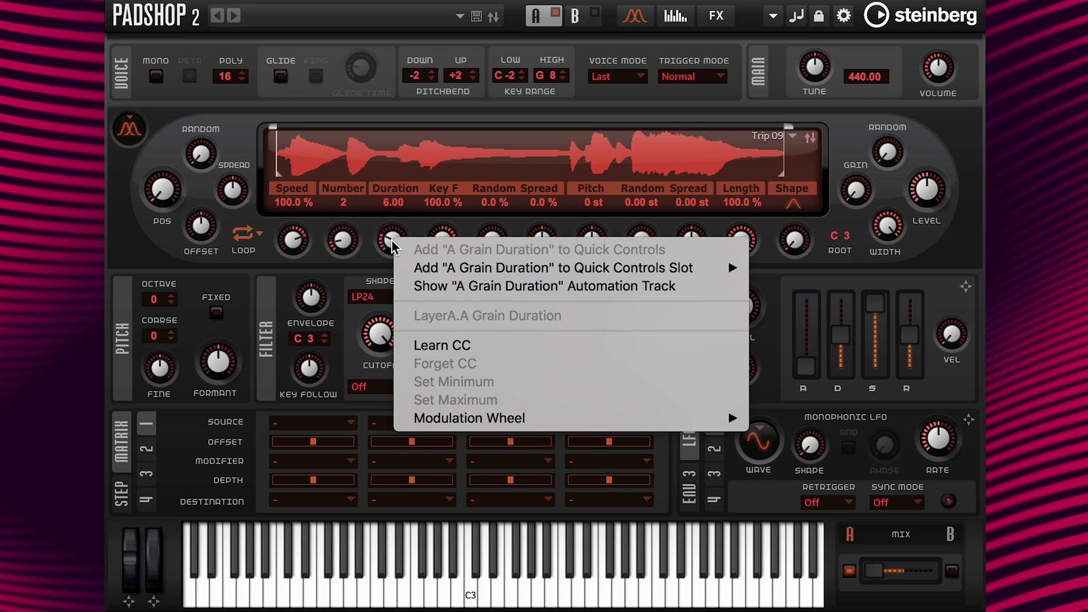
pyautogui.moveTo(507, 418)
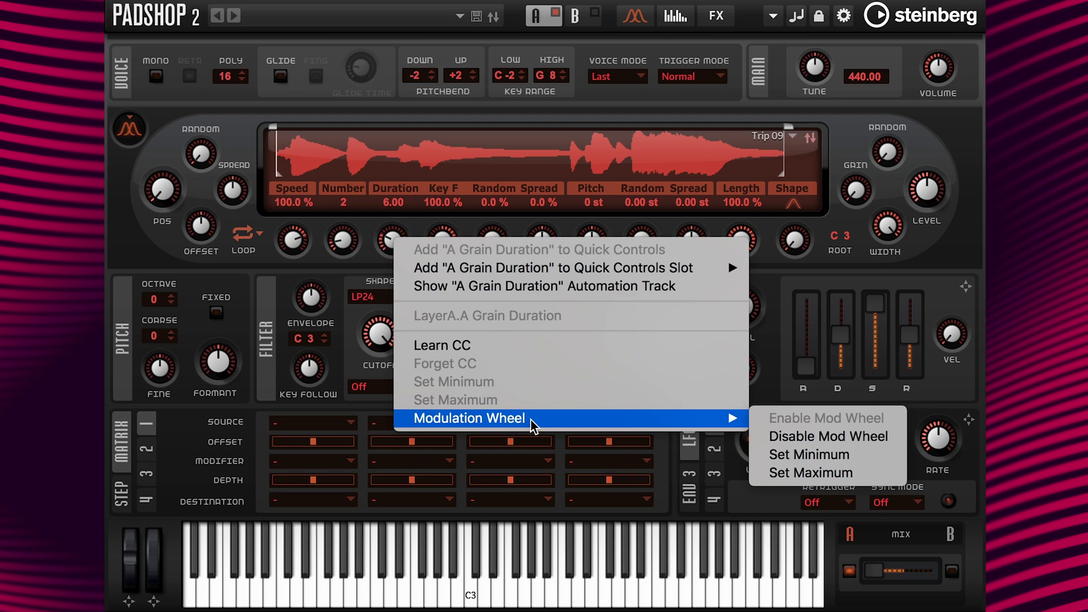
pyautogui.click(791, 456)
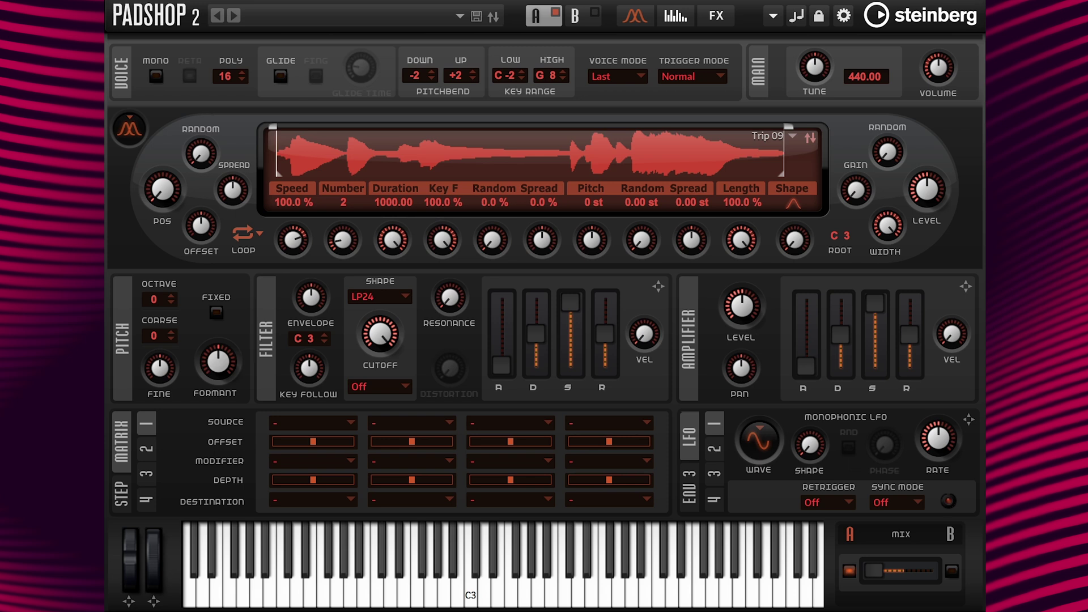
pyautogui.moveTo(155, 546); pyautogui.dragTo(158, 605)
# Step: Enable modulation wheel control of the grain playback speed
pyautogui.rightClick(291, 237)
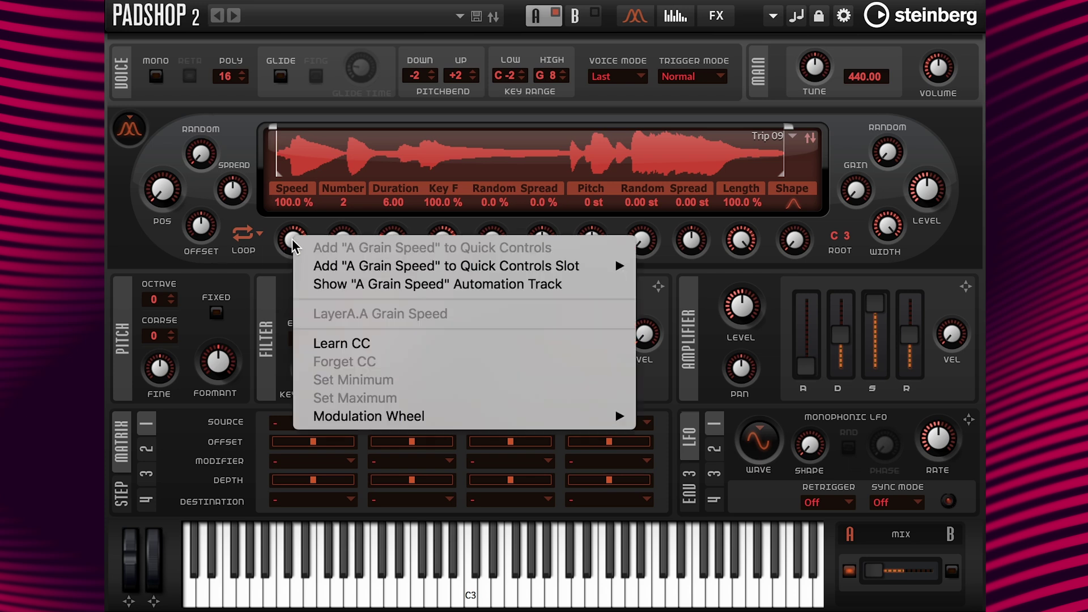
pyautogui.moveTo(471, 417)
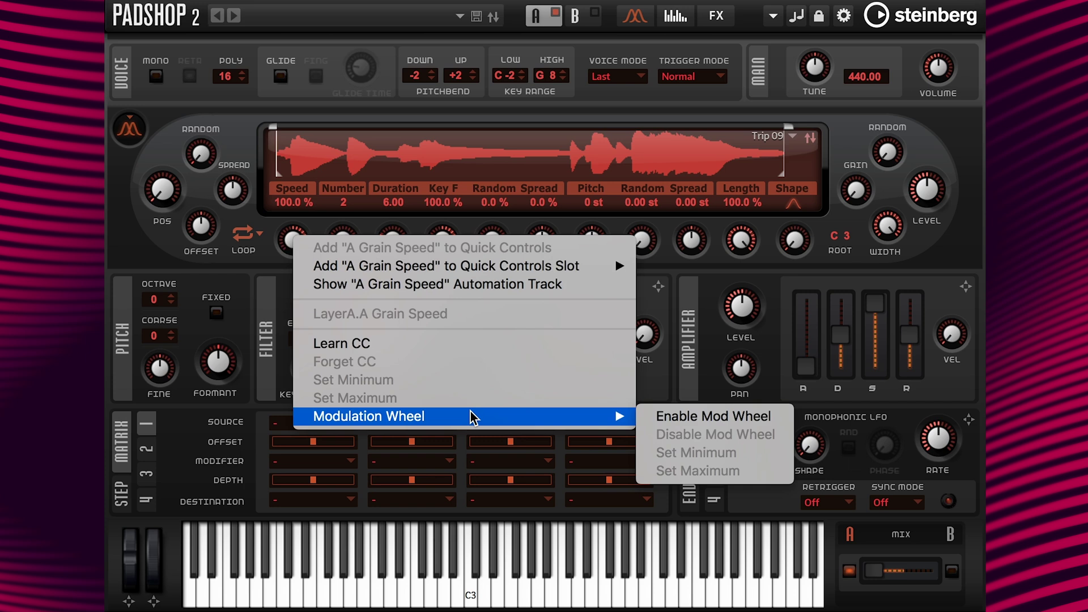
pyautogui.click(646, 420)
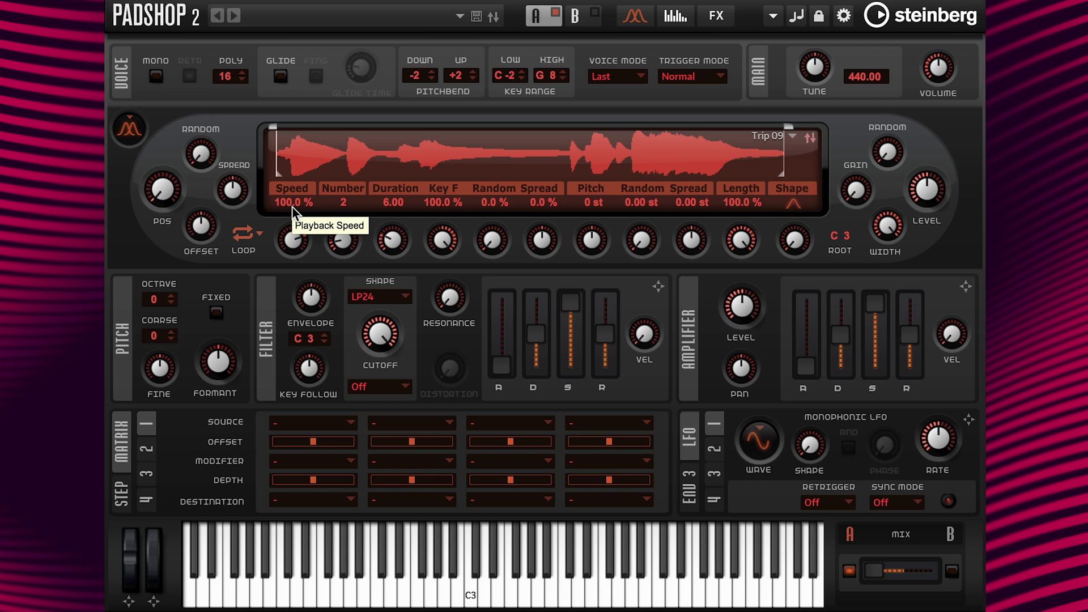
# Step: Store the current grain speed as the modulation wheel maximum
pyautogui.rightClick(293, 239)
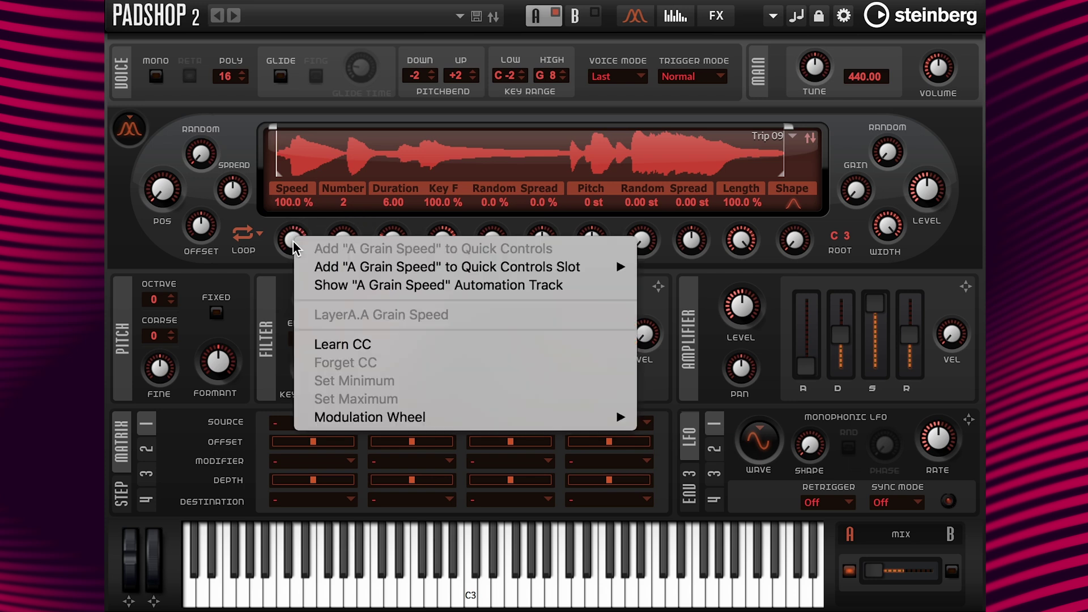
pyautogui.moveTo(428, 417)
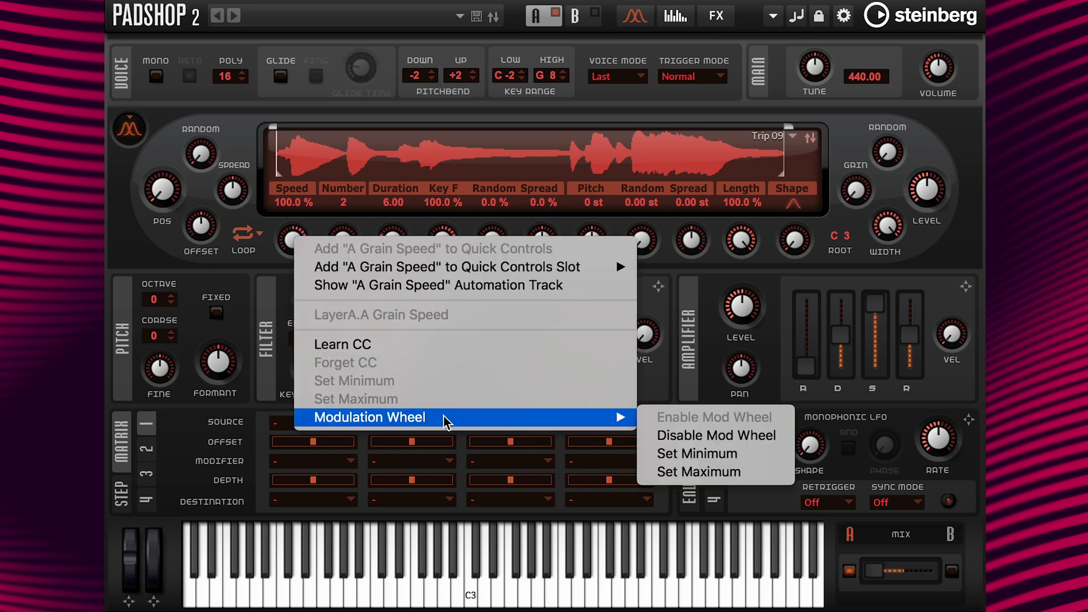
pyautogui.click(677, 473)
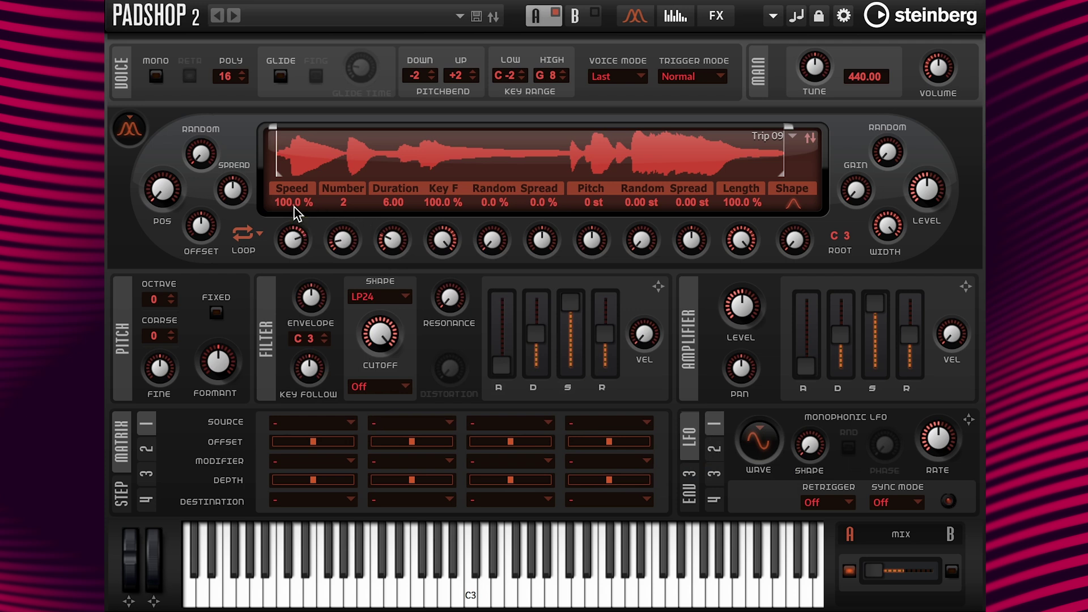
# Step: Set the grain speed to 60% and store it as the modulation wheel minimum
pyautogui.write('60')
pyautogui.press('Return')
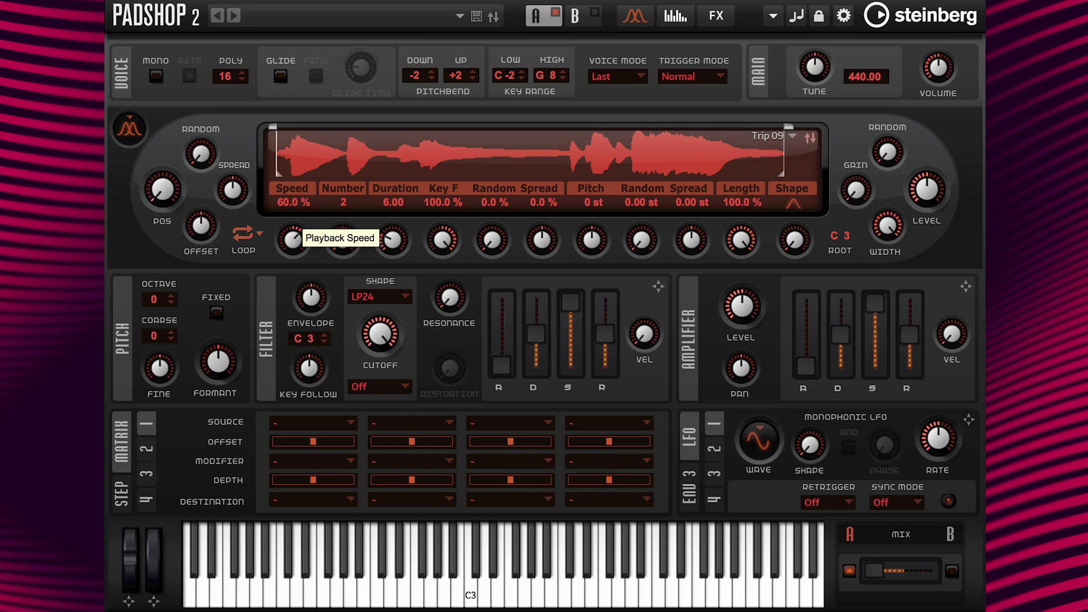
pyautogui.rightClick(294, 242)
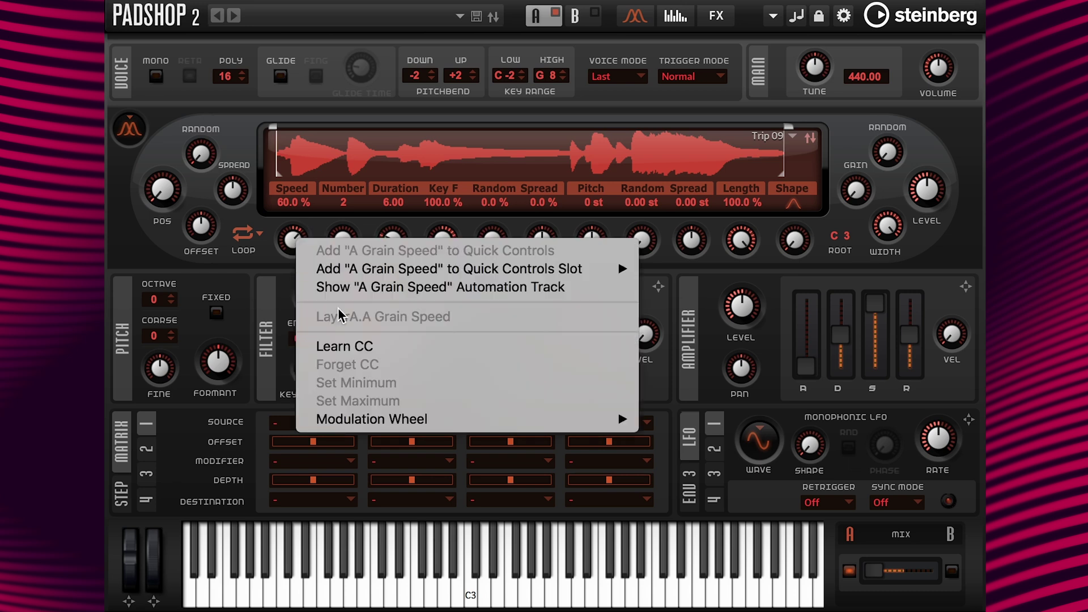
pyautogui.moveTo(433, 418)
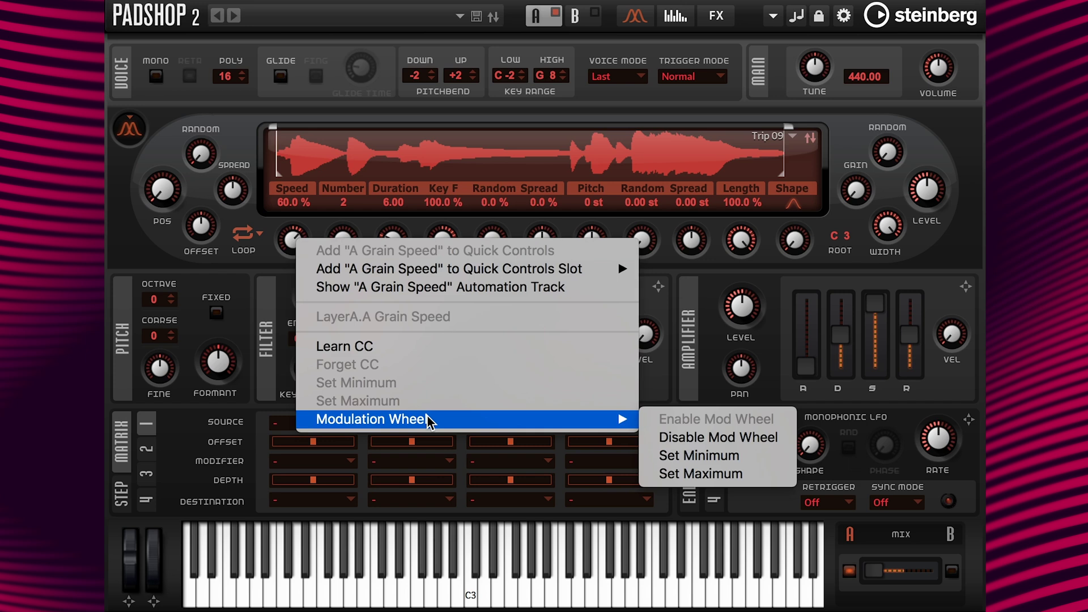
pyautogui.click(662, 455)
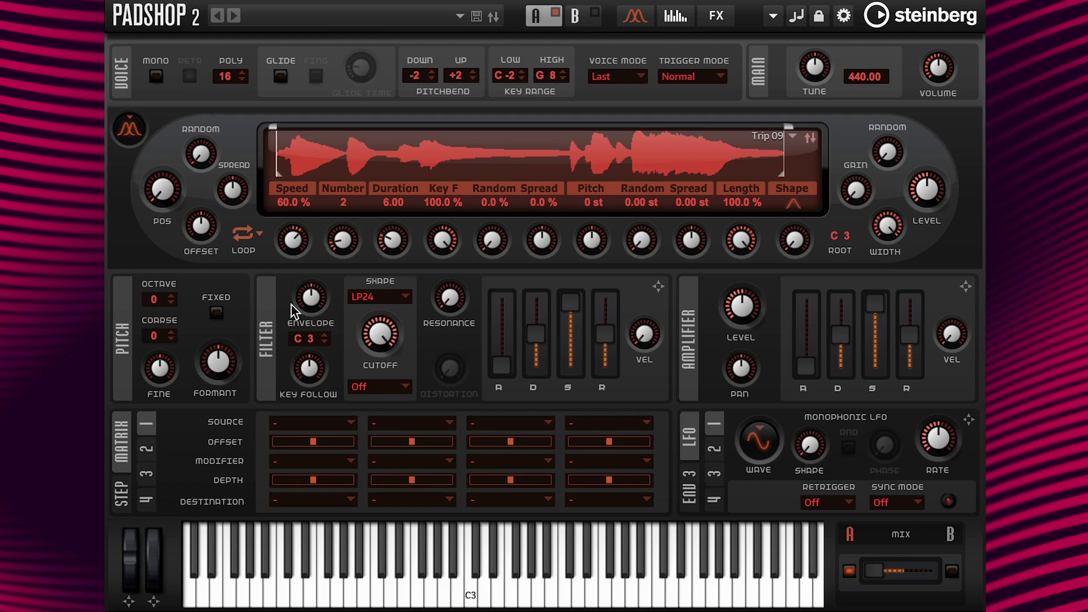
# Step: Set the grain duration to 4 and store it as the modulation wheel minimum
pyautogui.doubleClick(396, 203)
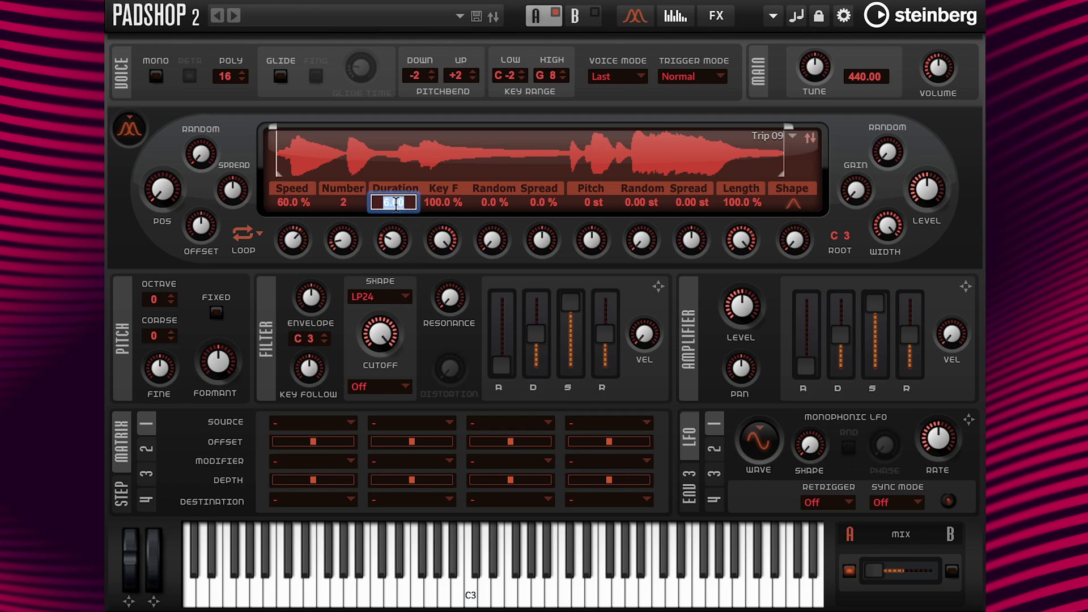
pyautogui.write('4')
pyautogui.press('Return')
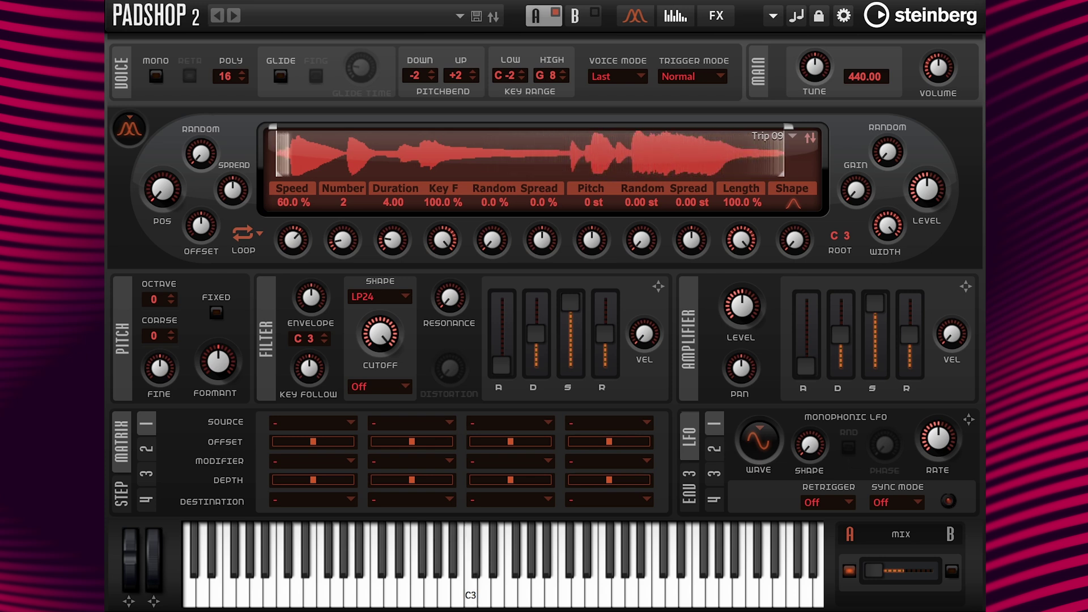
pyautogui.rightClick(388, 241)
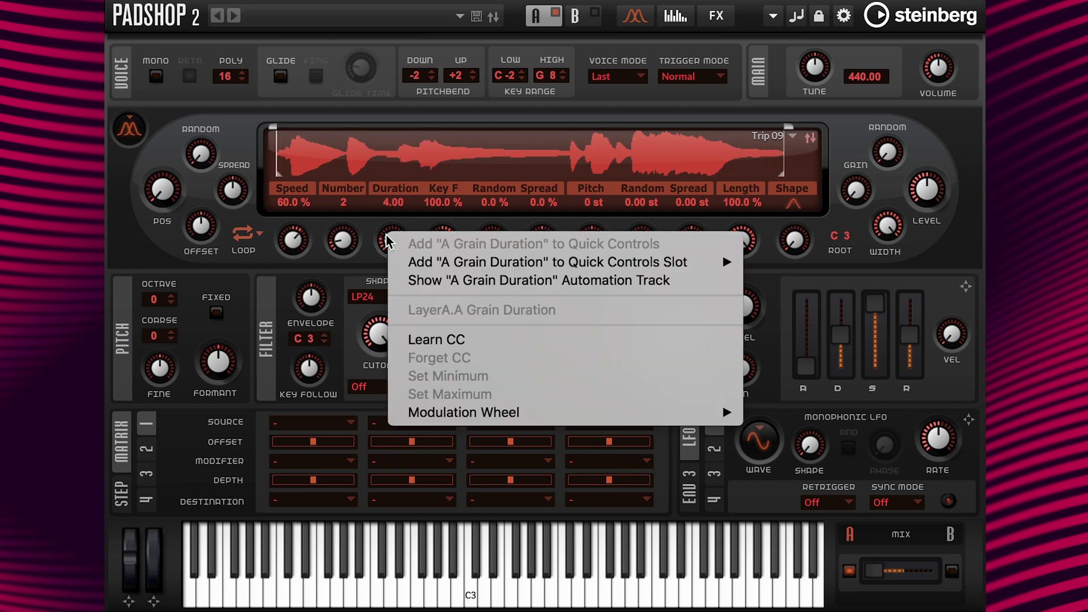
pyautogui.moveTo(612, 417)
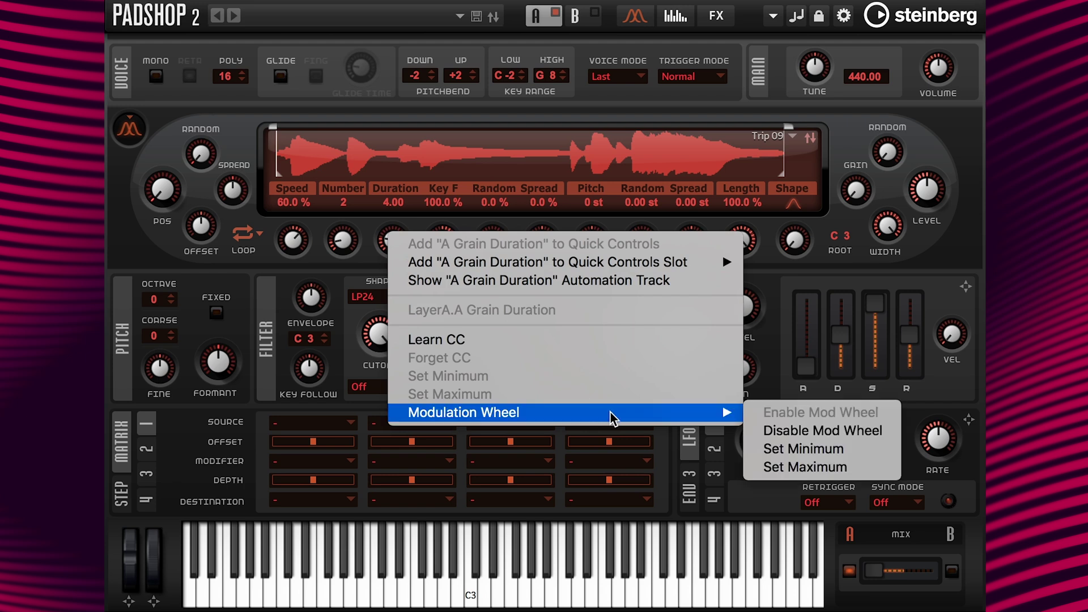
pyautogui.click(822, 451)
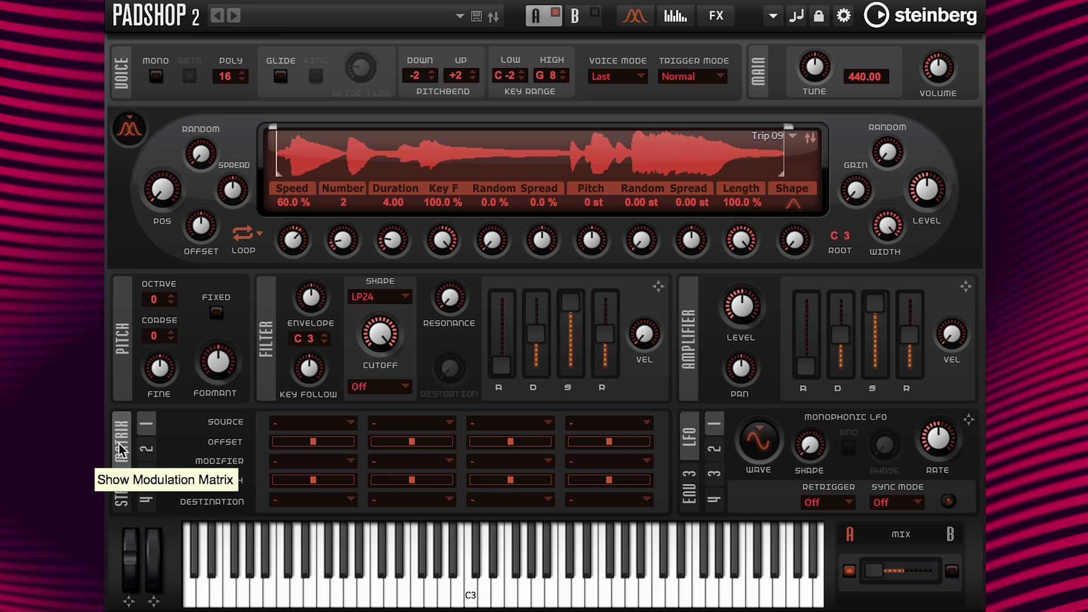
# Step: Assign Aftertouch as the source and Grain Formant as the destination of the first modulation matrix slot
pyautogui.click(326, 422)
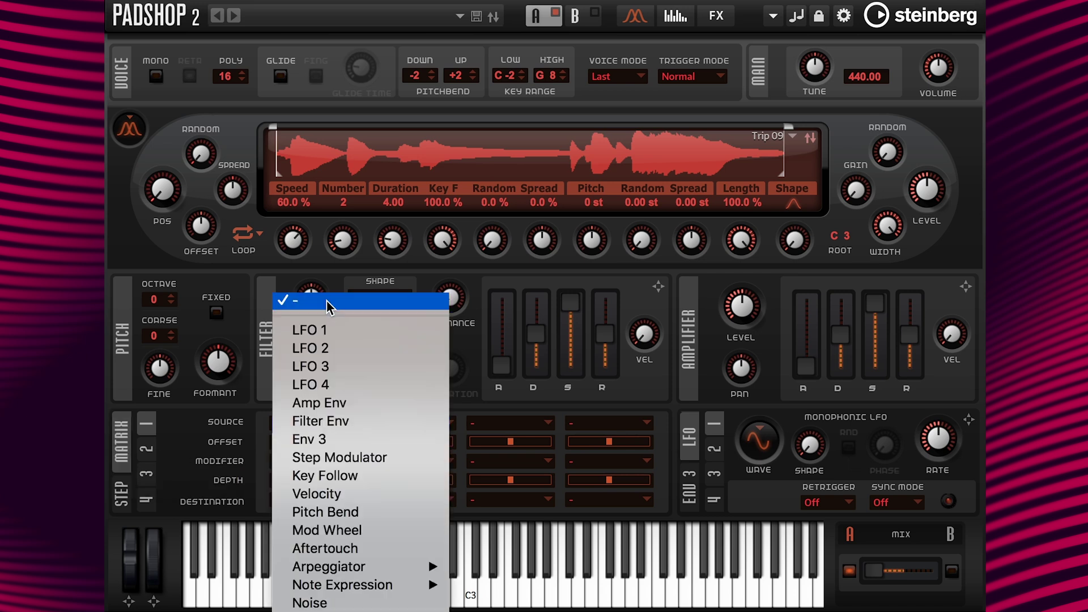
pyautogui.click(380, 548)
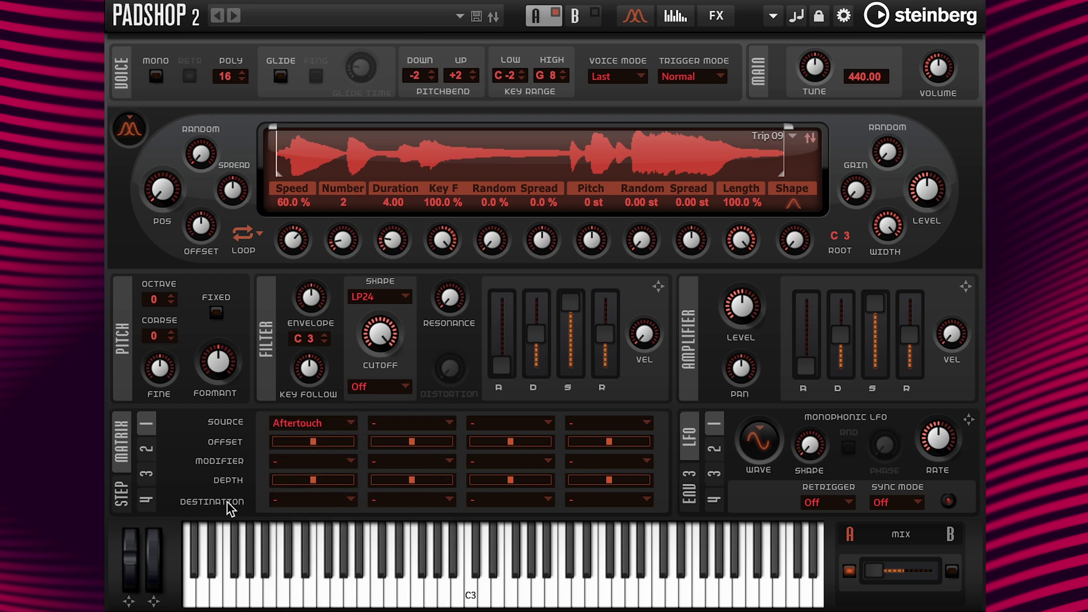
pyautogui.click(297, 497)
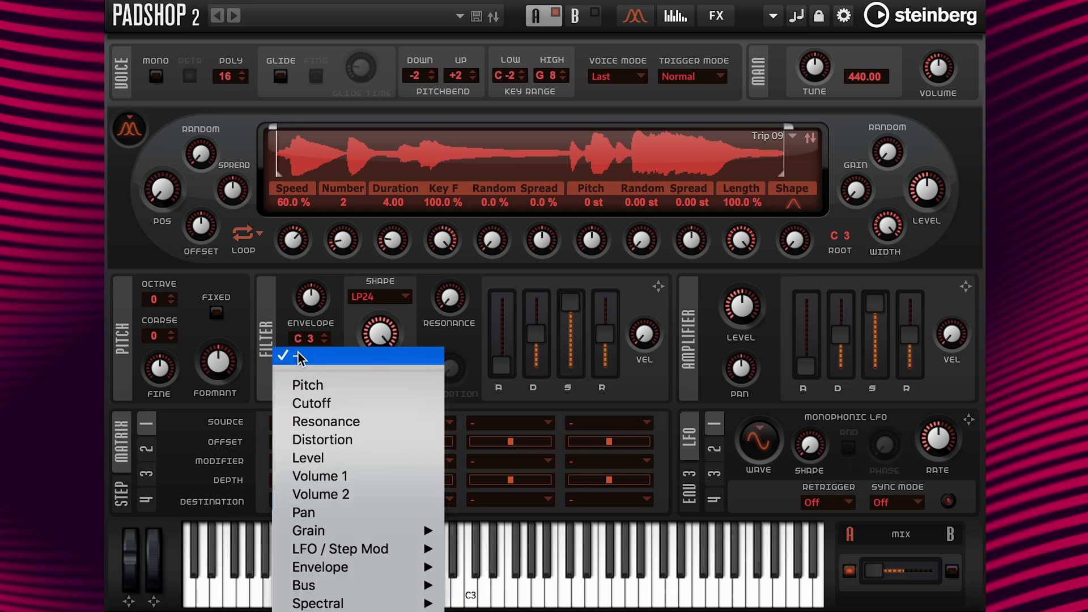
pyautogui.moveTo(355, 528)
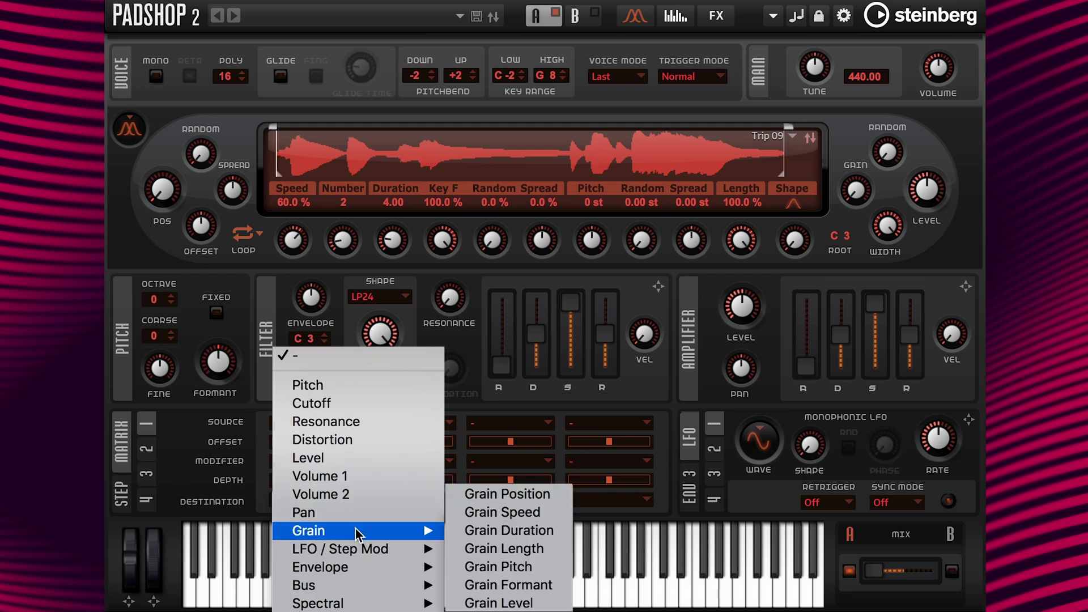
pyautogui.click(487, 585)
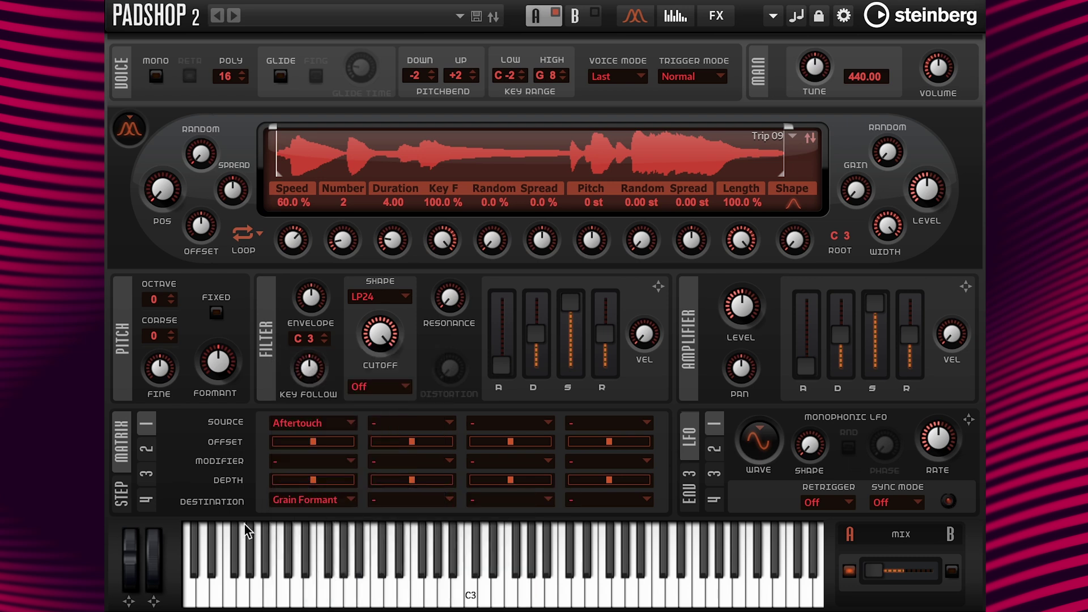
# Step: Lower the depth of the Aftertouch to Grain Formant modulation to a moderate negative amount
pyautogui.moveTo(328, 477); pyautogui.dragTo(331, 483)
pyautogui.moveTo(331, 481)
pyautogui.moveTo(333, 481); pyautogui.dragTo(294, 483)
# Step: Set the amplifier envelope's attack time to 800 ms
pyautogui.moveTo(803, 393)
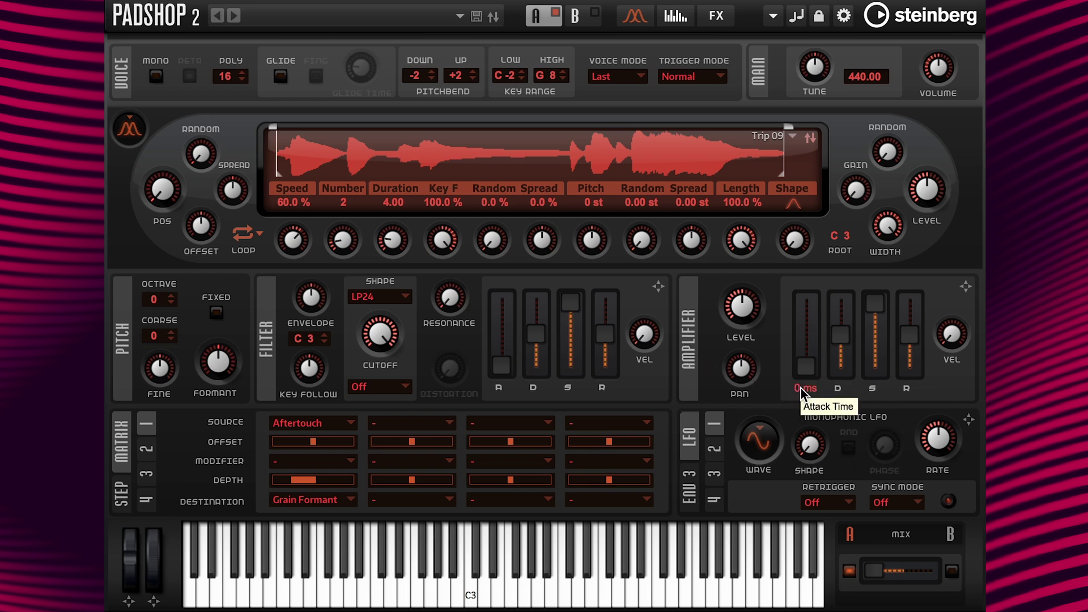
pyautogui.doubleClick(801, 389)
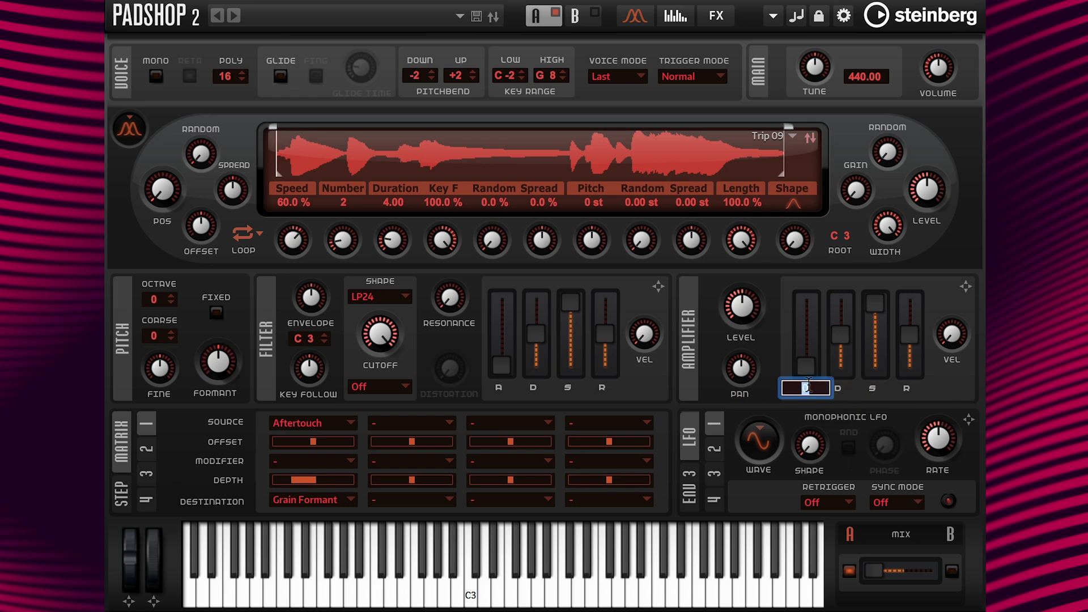
pyautogui.write('800')
pyautogui.press('Return')
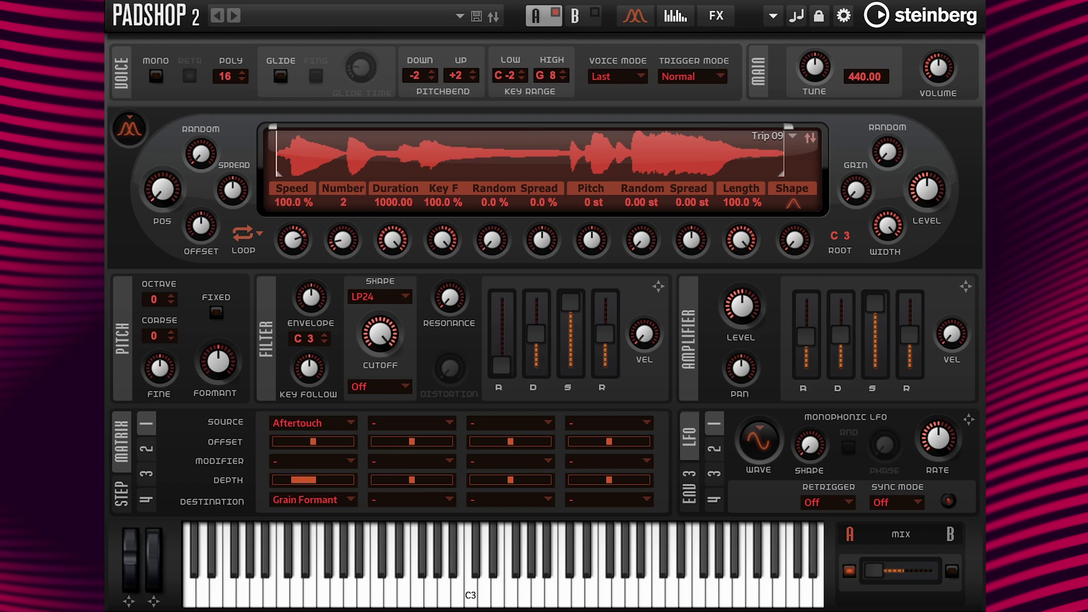
# Step: Try position spread values of 12.5% and 25% for the two grain streams
pyautogui.doubleClick(232, 168)
pyautogui.write('12.5')
pyautogui.press('Return')
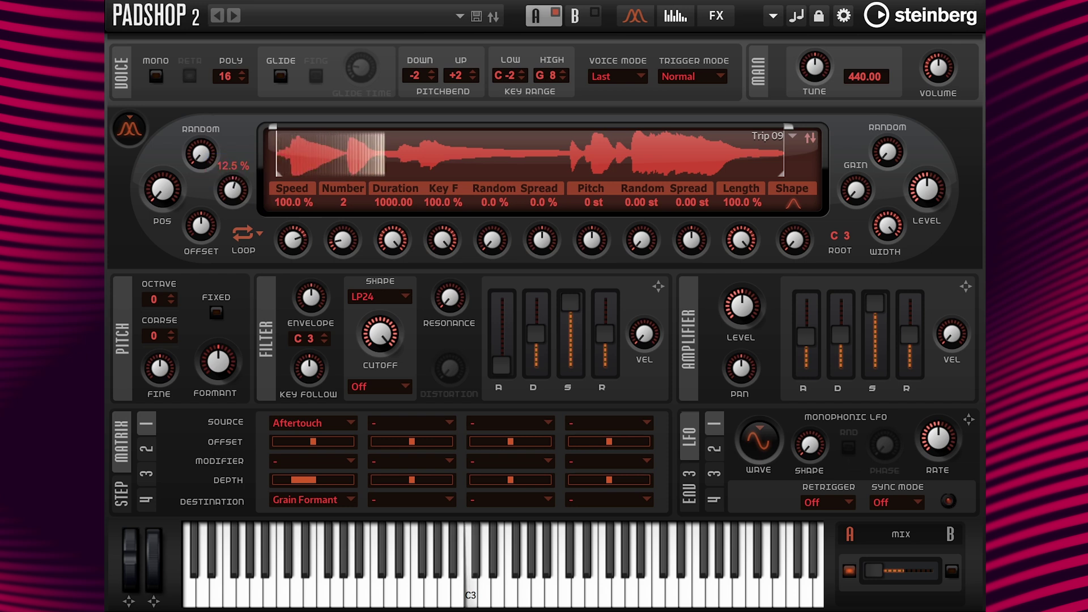
pyautogui.doubleClick(235, 167)
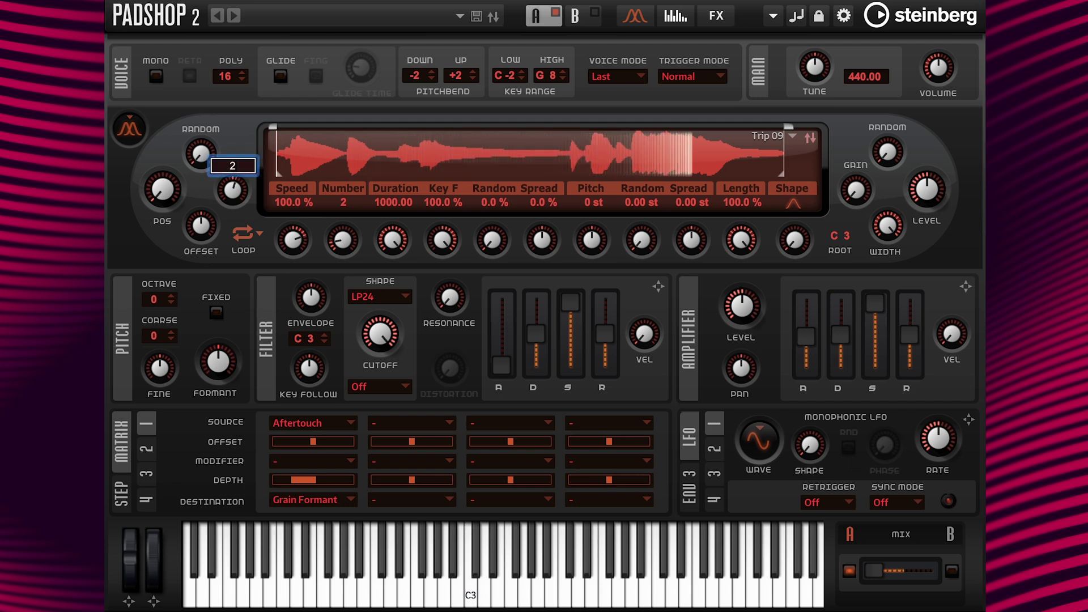
pyautogui.write('25')
pyautogui.press('Return')
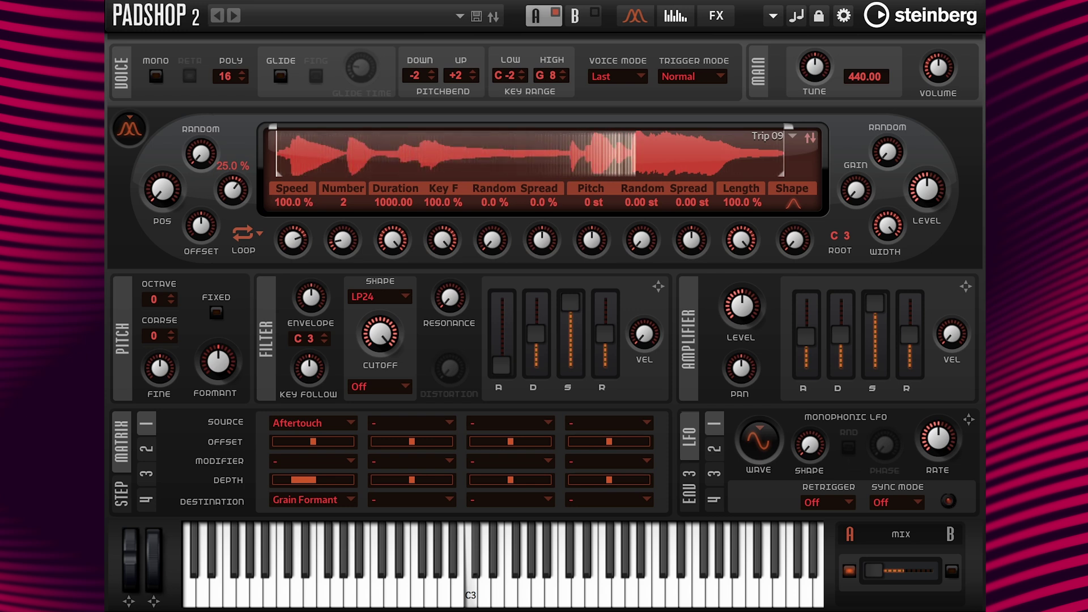
pyautogui.doubleClick(237, 173)
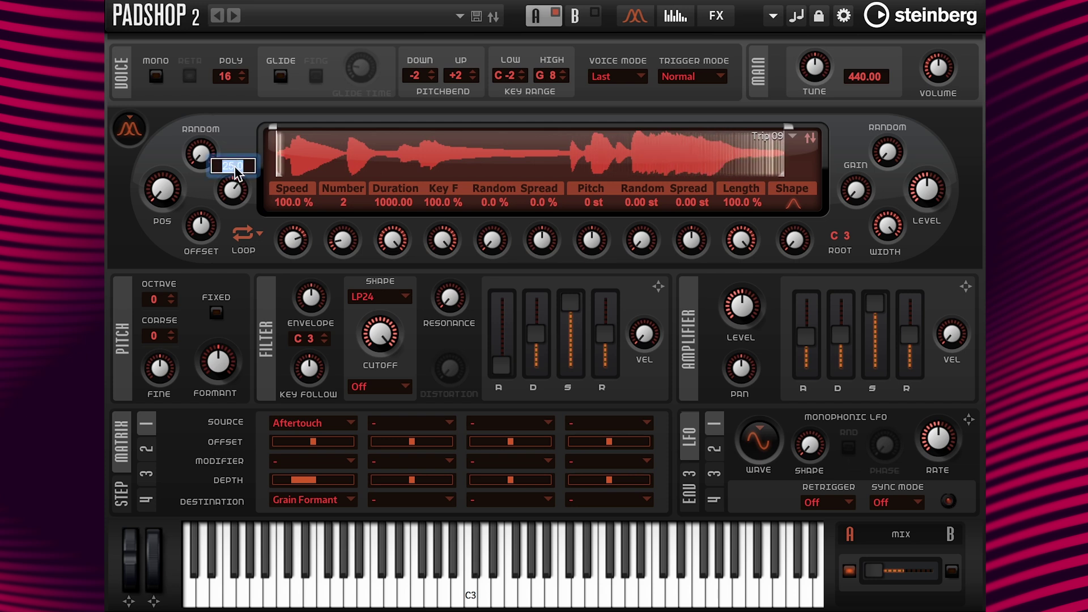
pyautogui.press('Return')
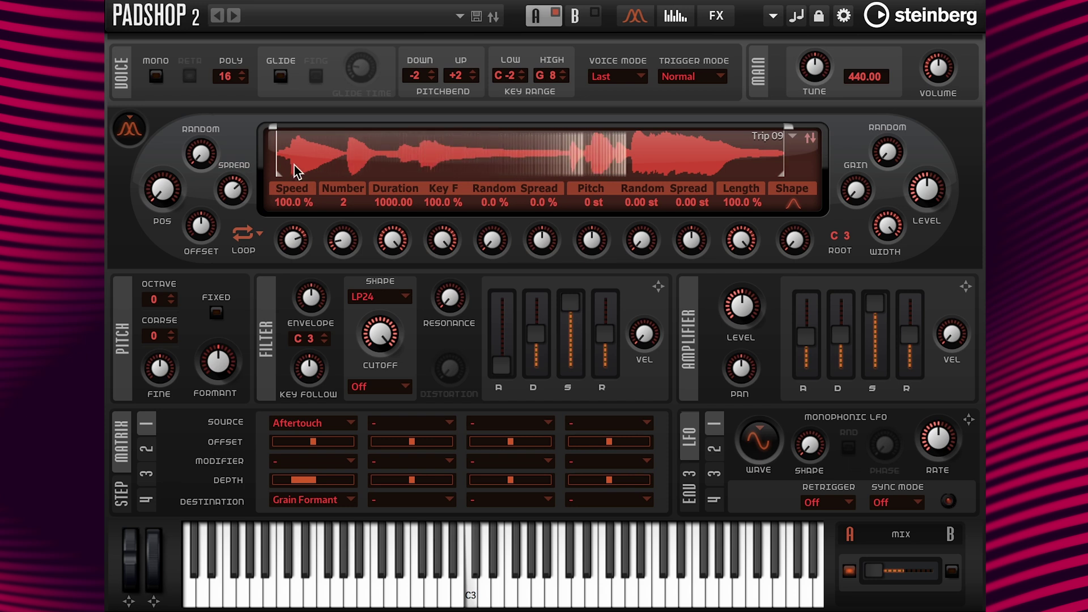
# Step: Try negative position spread values of about -12% and -27%
pyautogui.moveTo(244, 169)
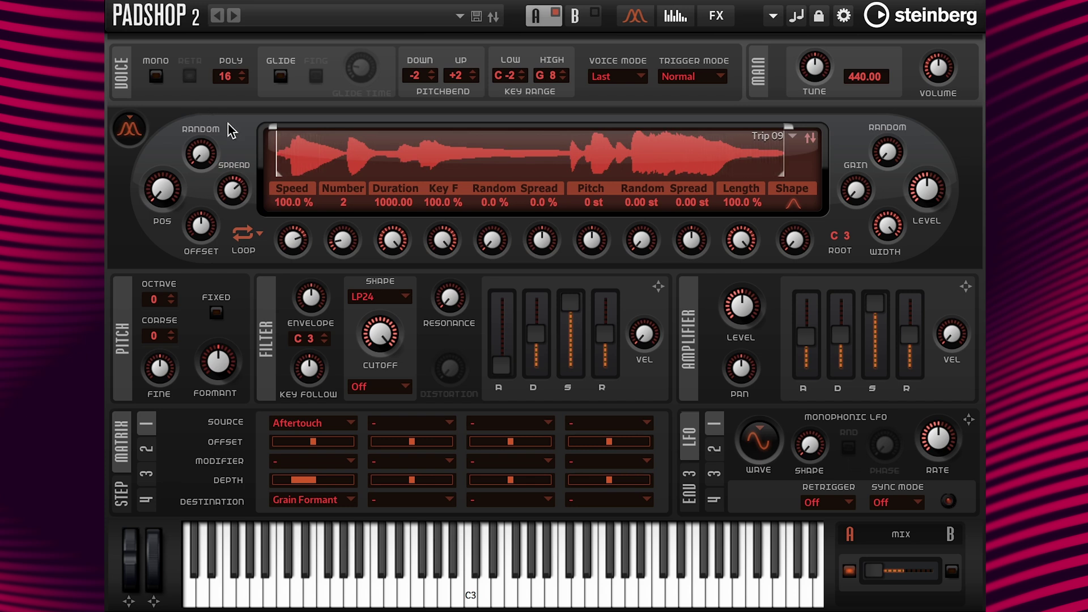
pyautogui.moveTo(231, 192); pyautogui.dragTo(216, 213)
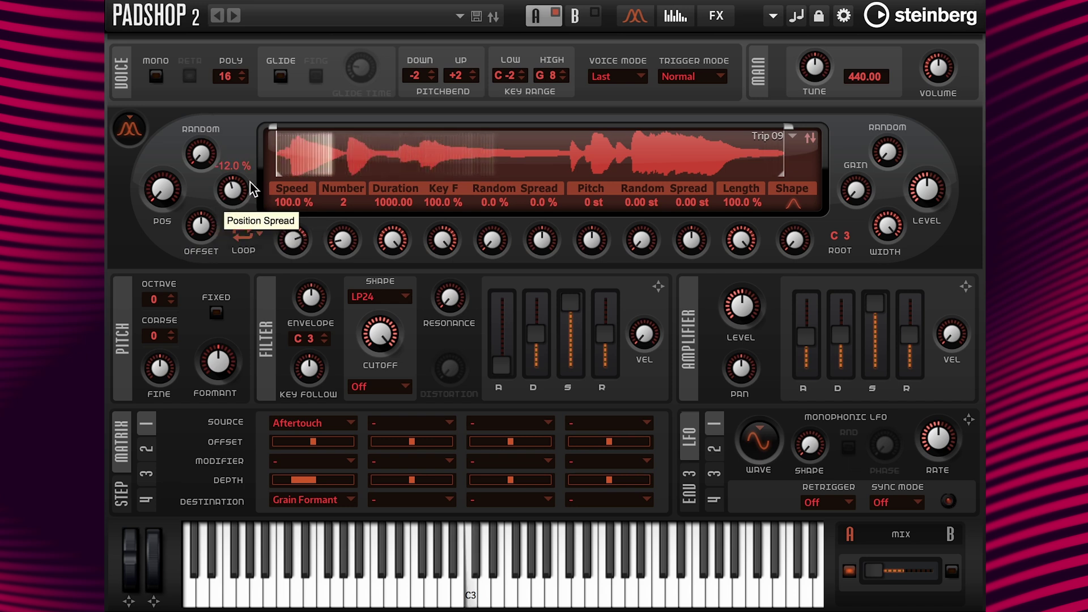
pyautogui.moveTo(236, 187); pyautogui.dragTo(225, 199)
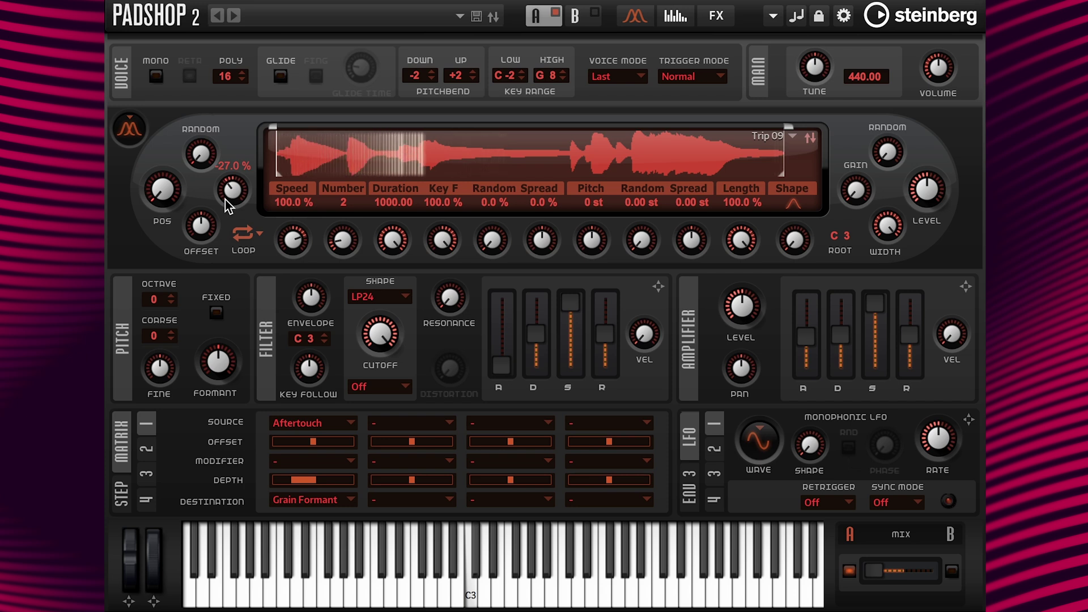
# Step: Try four grain streams with a positive position spread, and set the number of grains back to 2
pyautogui.doubleClick(343, 203)
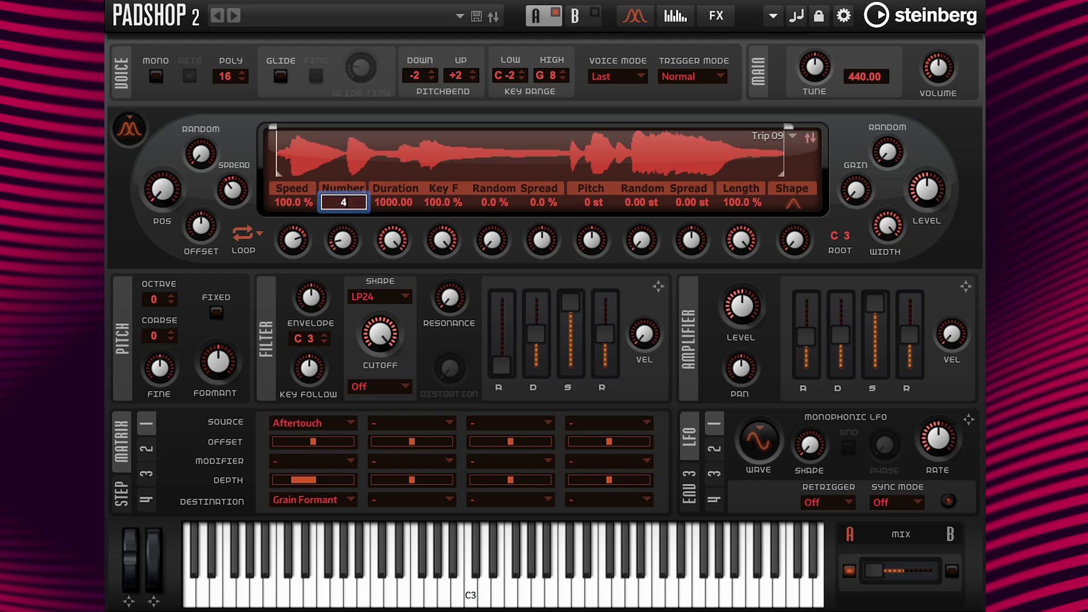
pyautogui.press('Return')
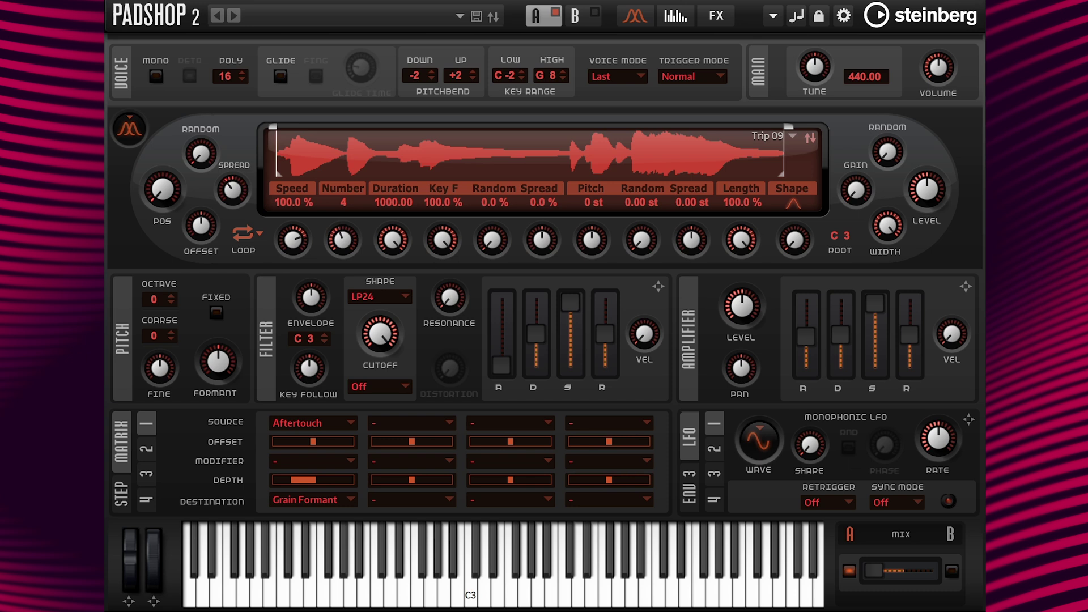
pyautogui.moveTo(235, 187); pyautogui.dragTo(255, 145)
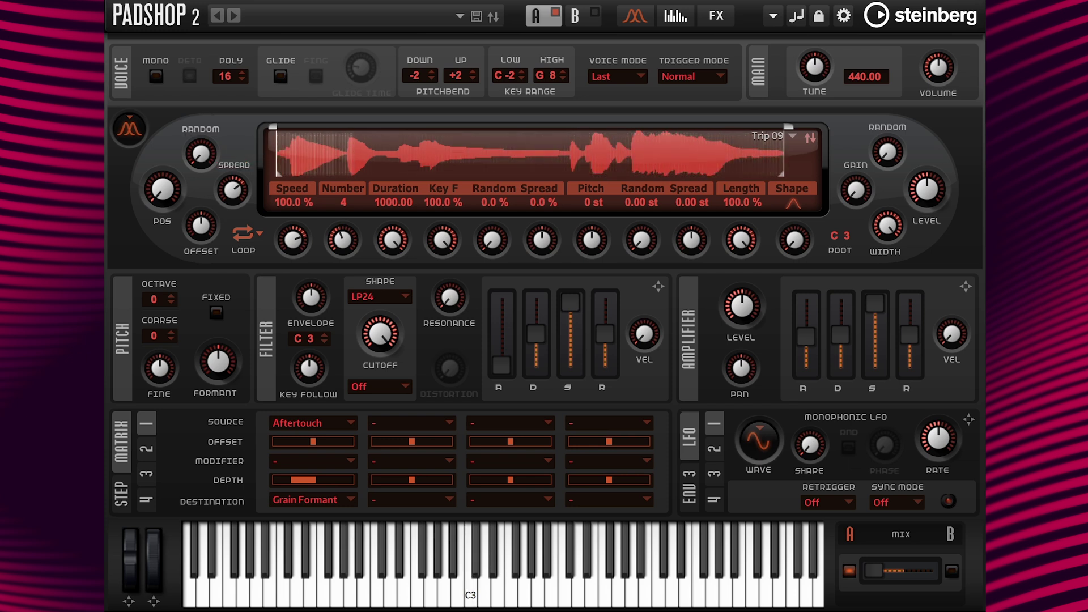
pyautogui.click(344, 202)
pyautogui.write('2')
pyautogui.press('Return')
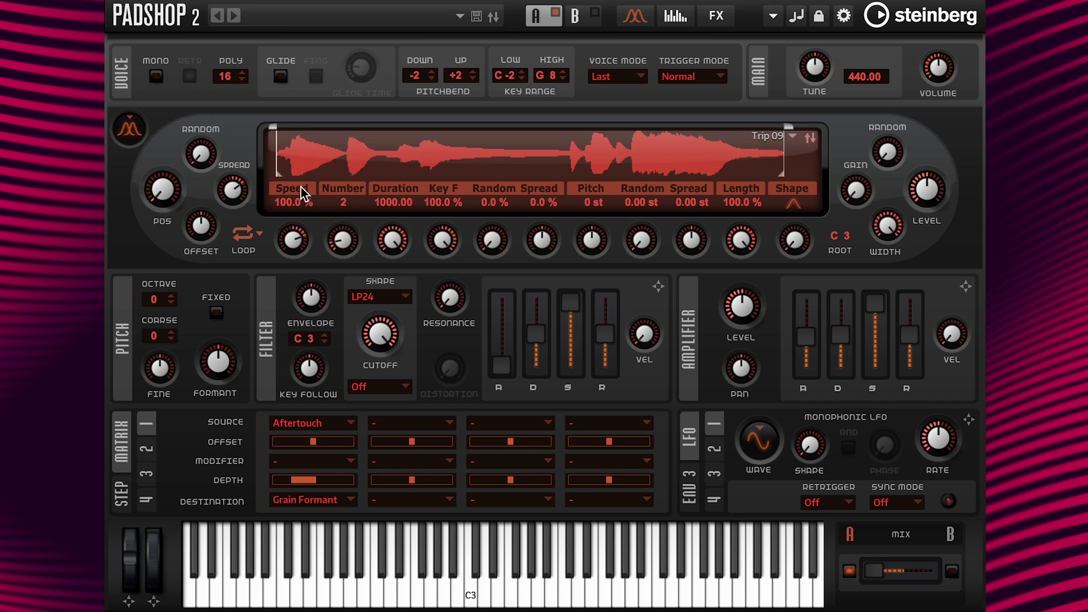
# Step: Compare position spread values of 25% and 0%, finishing with the spread at 25%
pyautogui.click(241, 166)
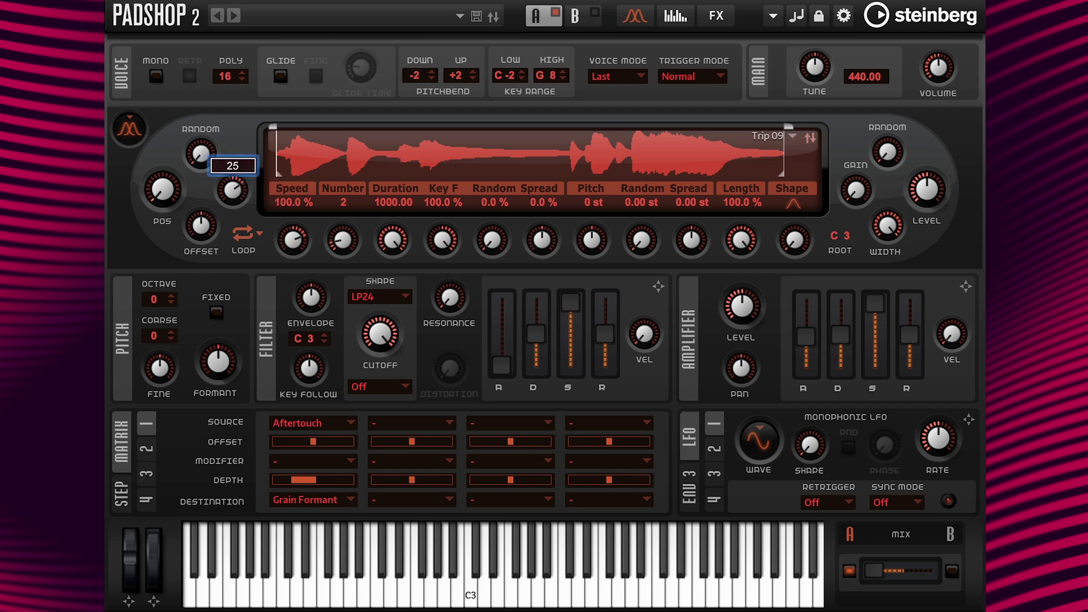
pyautogui.press('Return')
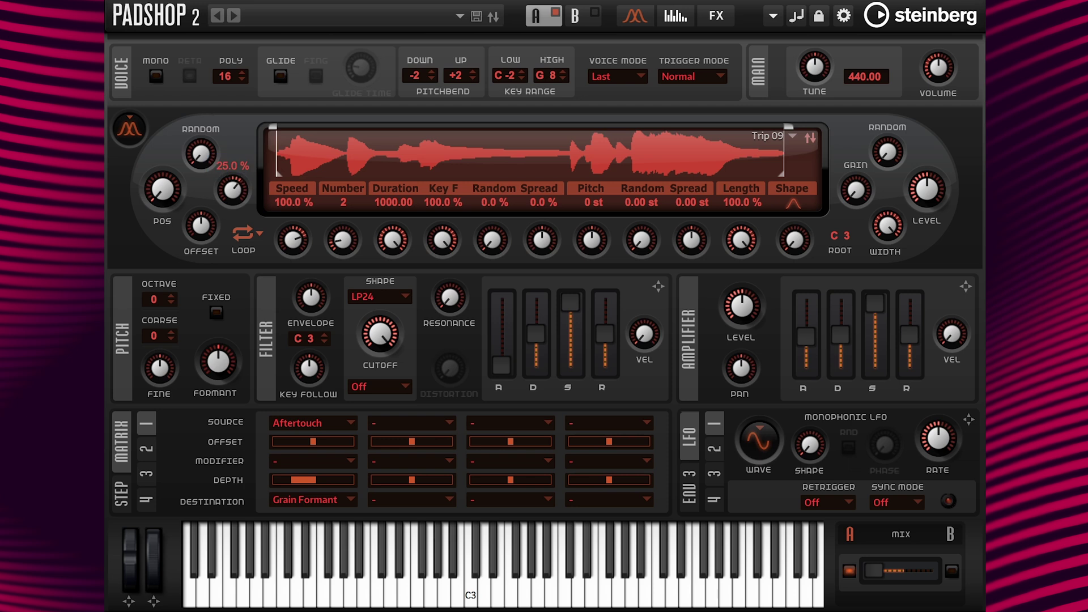
pyautogui.click(235, 168)
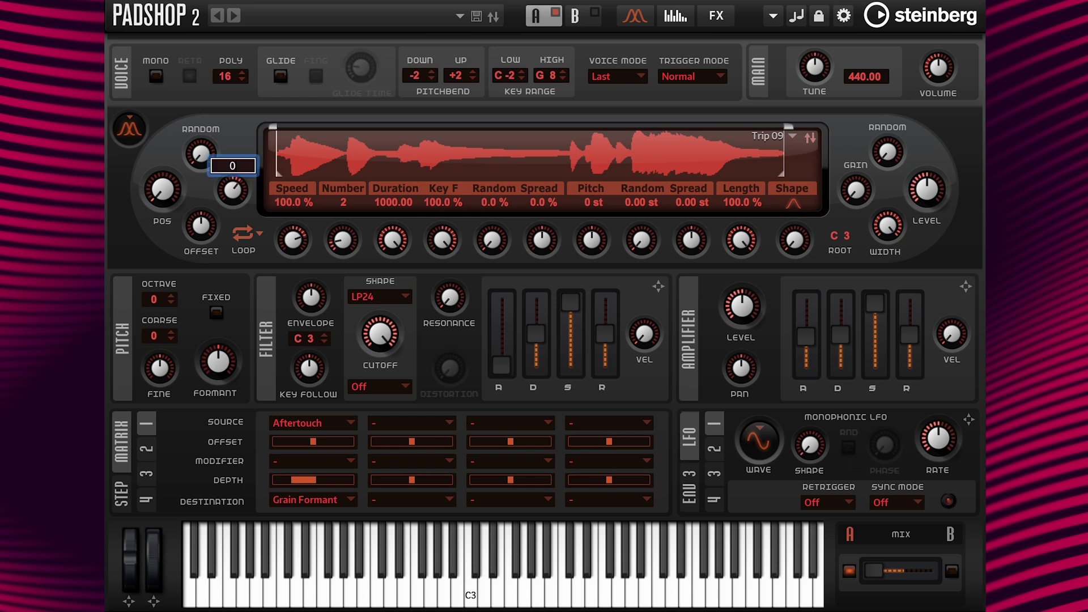
pyautogui.press('Return')
pyautogui.click(235, 170)
pyautogui.write('25')
pyautogui.press('Return')
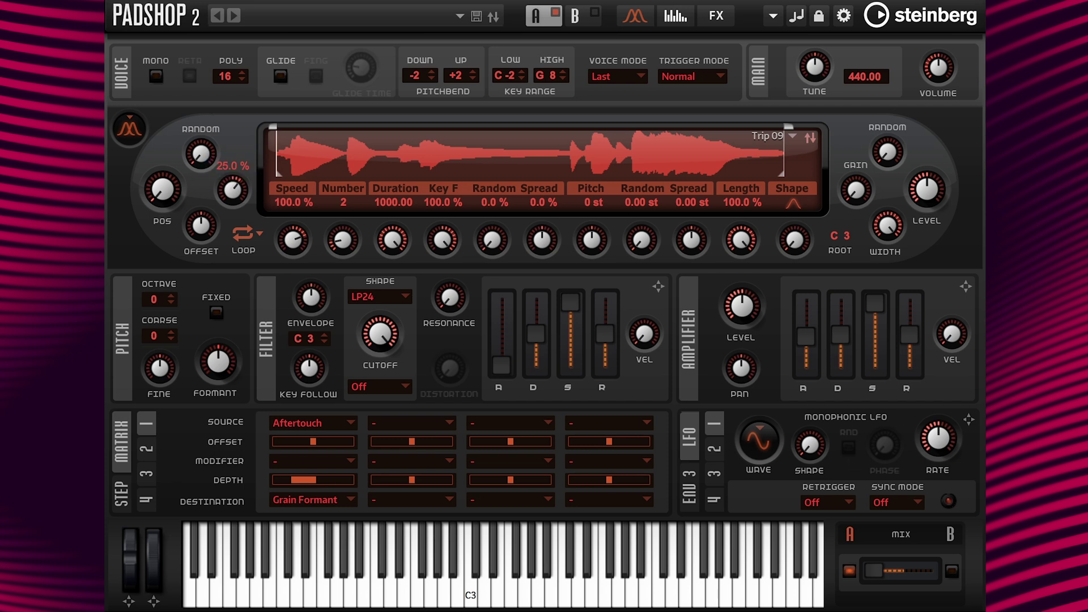
# Step: Enable modulation wheel control of the position spread and store 25% as its maximum
pyautogui.rightClick(233, 189)
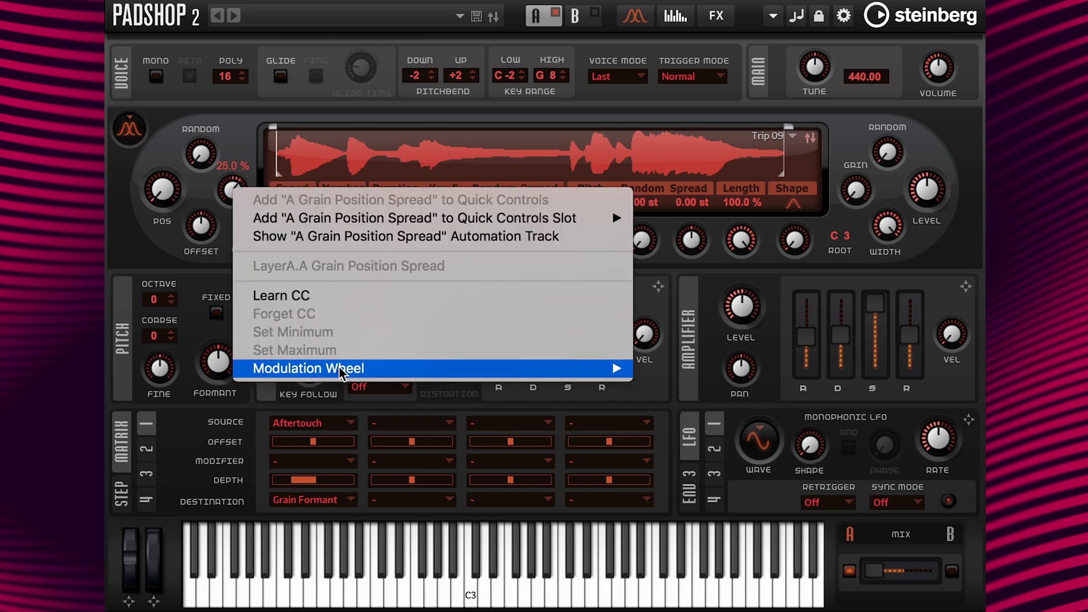
pyautogui.moveTo(356, 369)
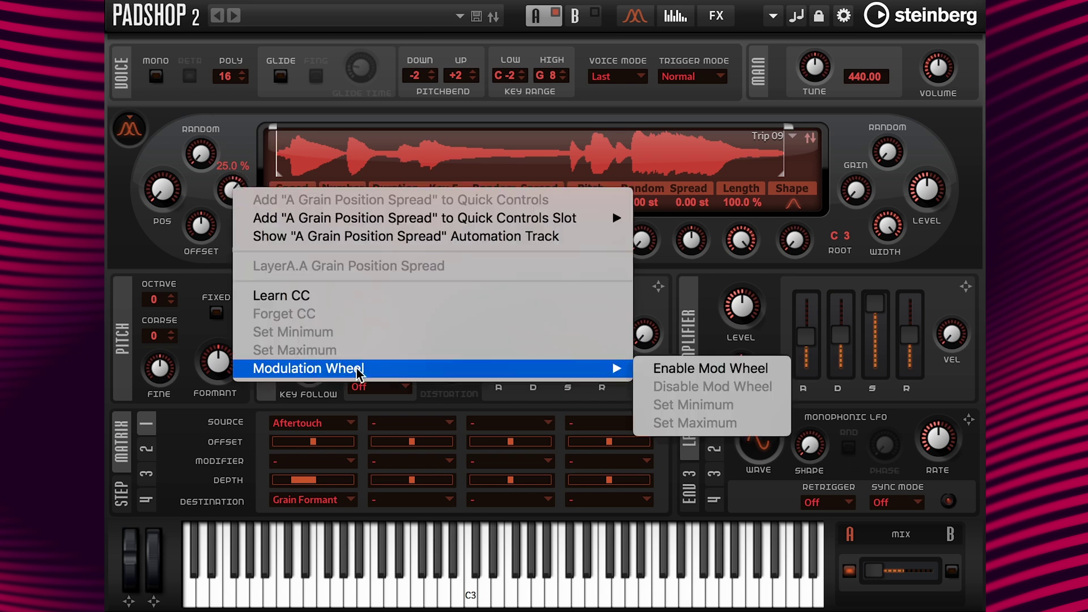
pyautogui.click(657, 370)
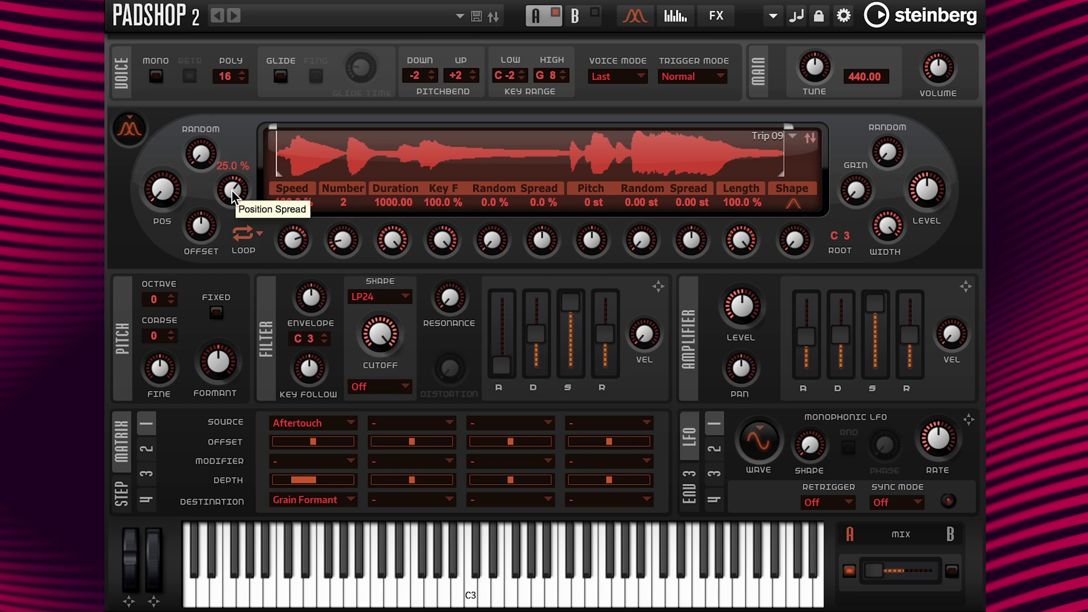
pyautogui.rightClick(232, 192)
pyautogui.moveTo(337, 369)
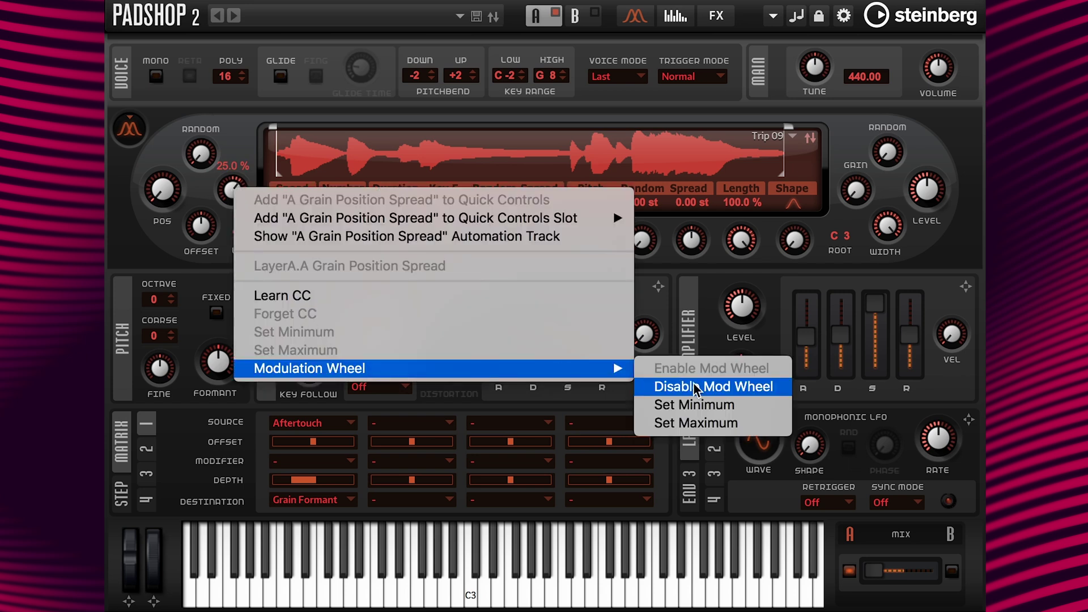
pyautogui.click(695, 423)
# Step: Set the position spread to 0% and store it as the modulation wheel minimum
pyautogui.click(232, 166)
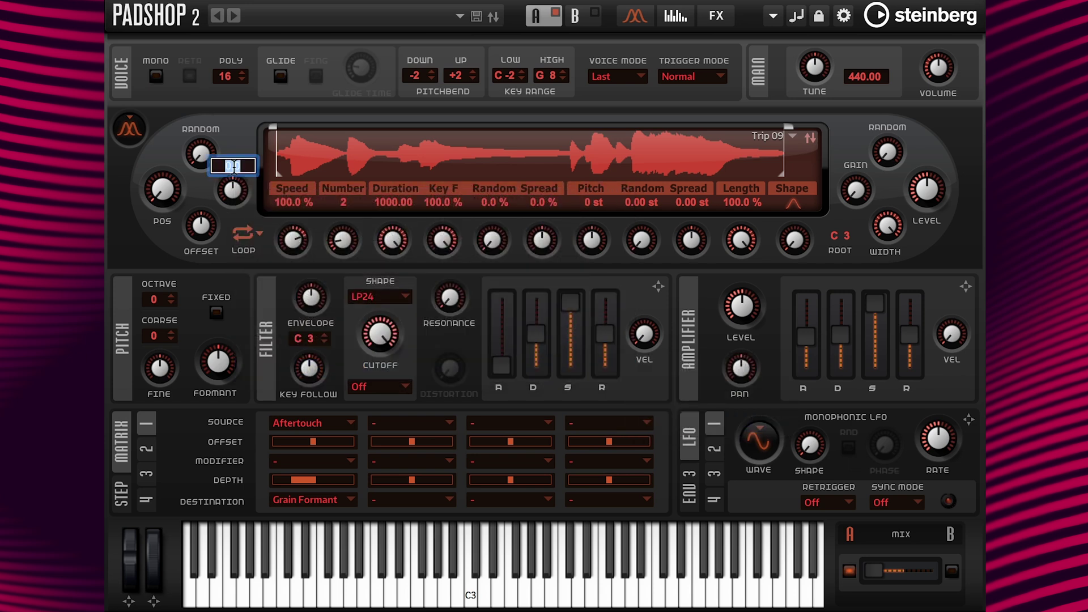
pyautogui.press('Return')
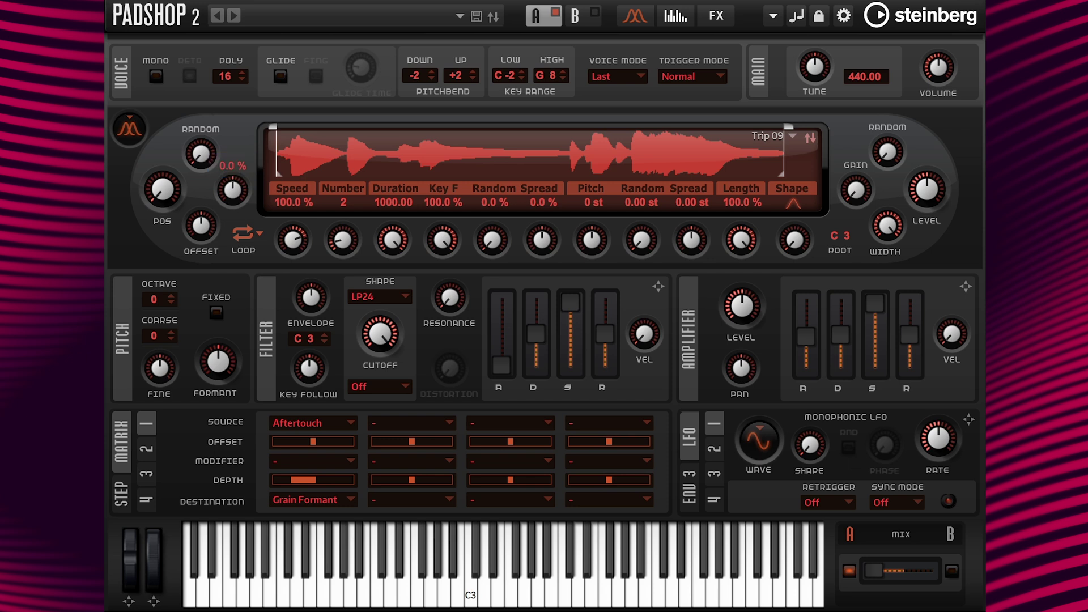
pyautogui.rightClick(234, 192)
pyautogui.moveTo(381, 370)
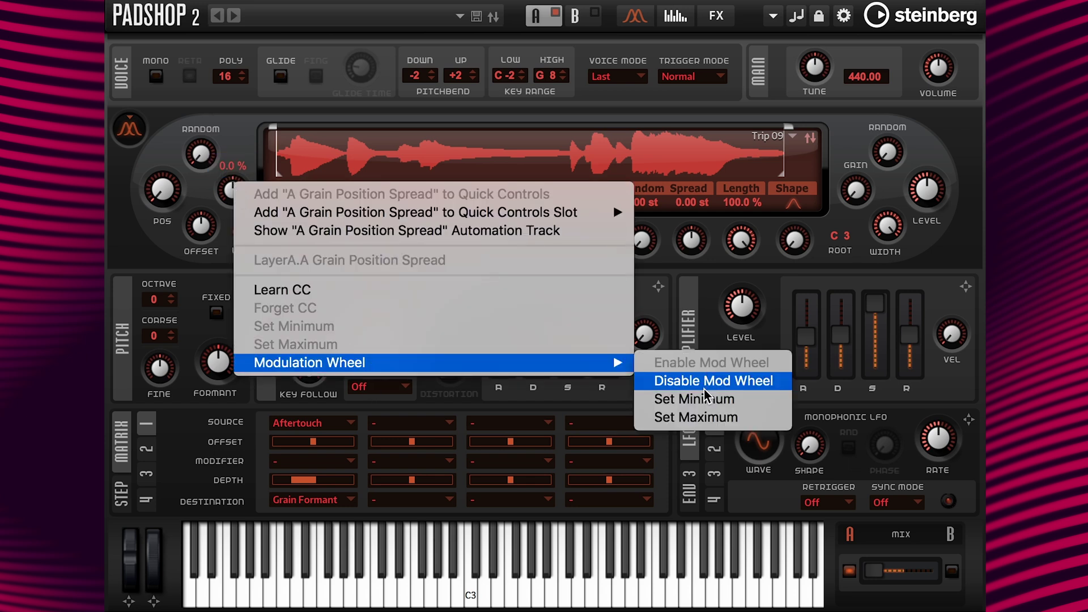
pyautogui.click(681, 391)
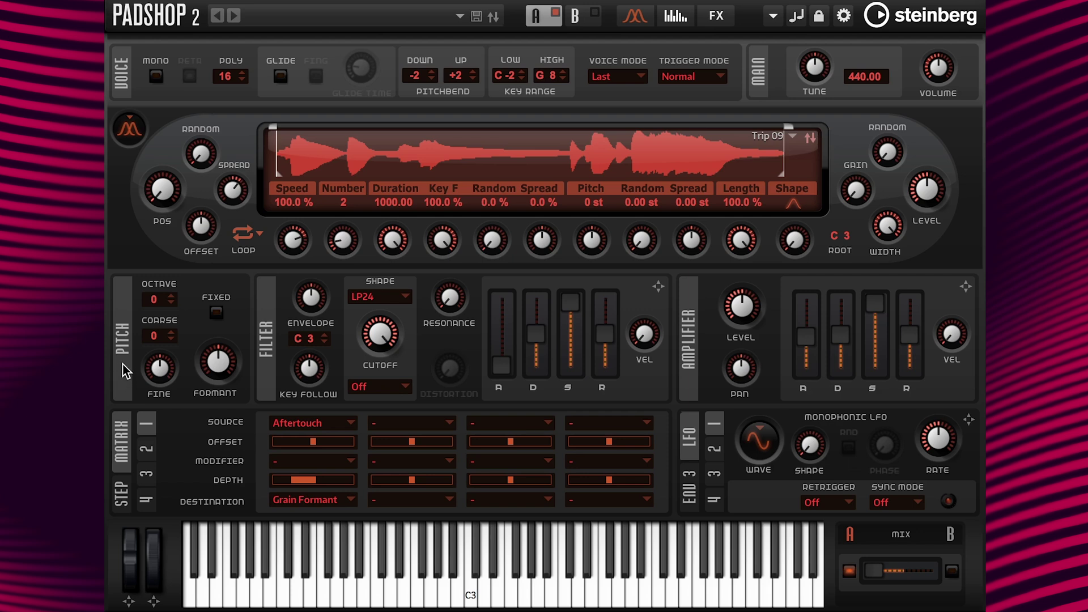
# Step: Try the modulation wheel and turn on the Fixed option in the pitch section
pyautogui.click(216, 313)
pyautogui.moveTo(151, 551); pyautogui.dragTo(152, 558)
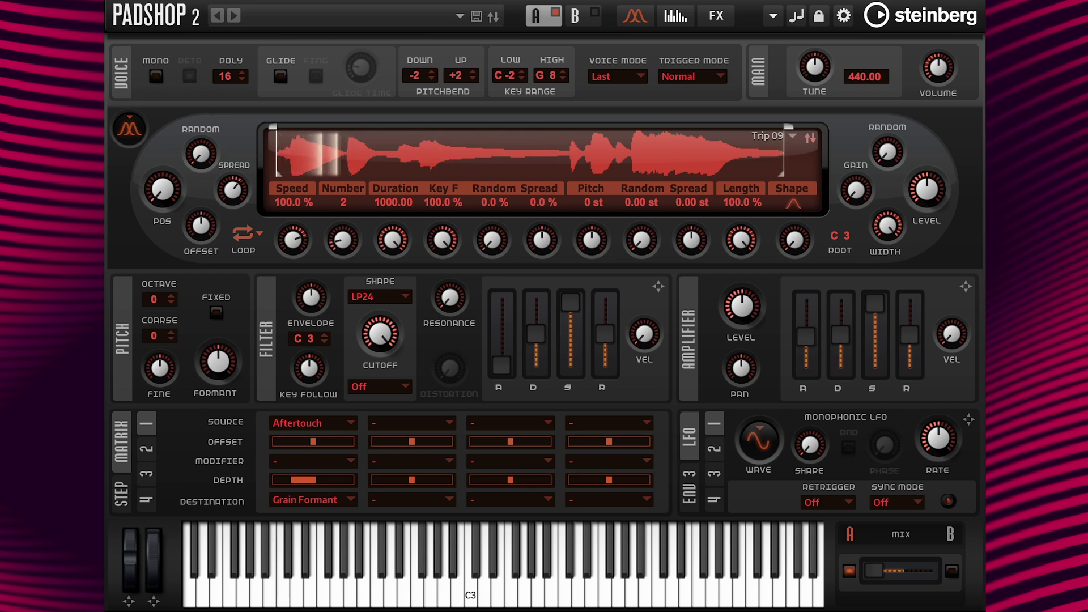
pyautogui.click(217, 311)
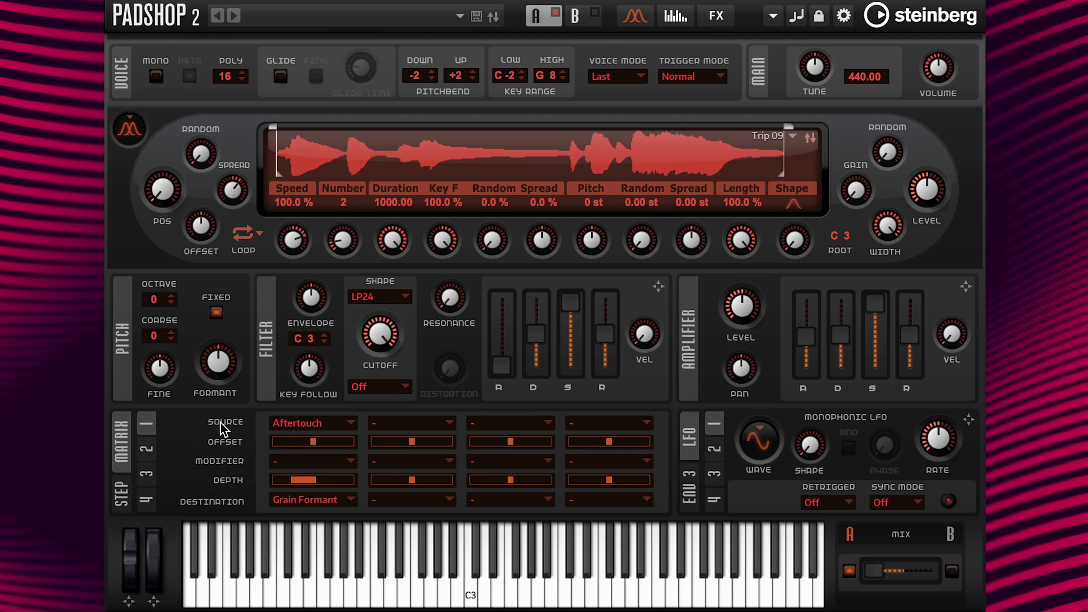
# Step: Route Key Follow to Pitch in the second modulation matrix slot with a positive depth
pyautogui.click(403, 424)
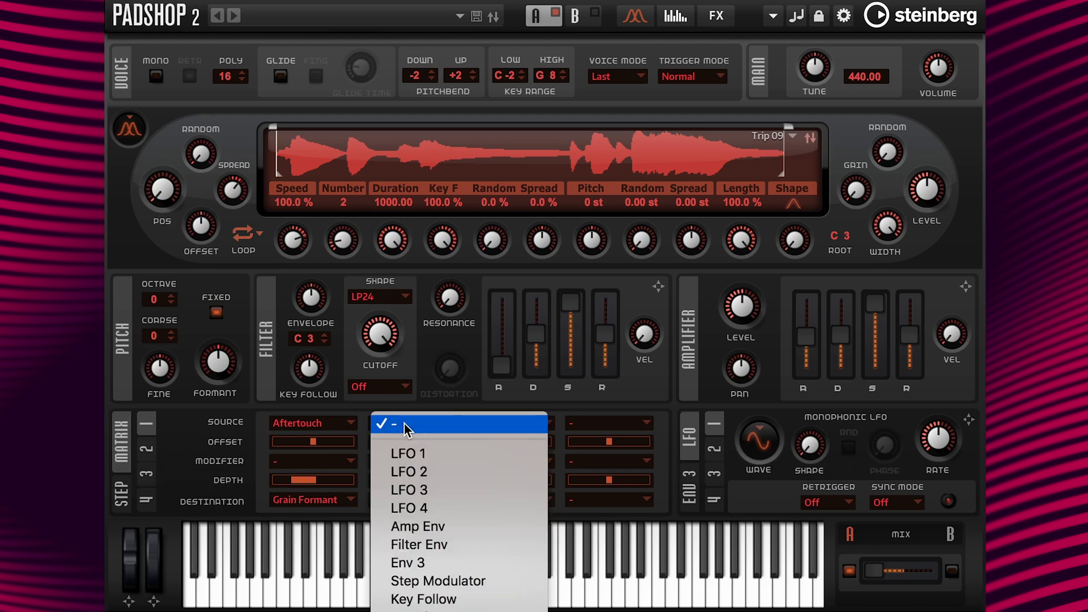
pyautogui.click(423, 600)
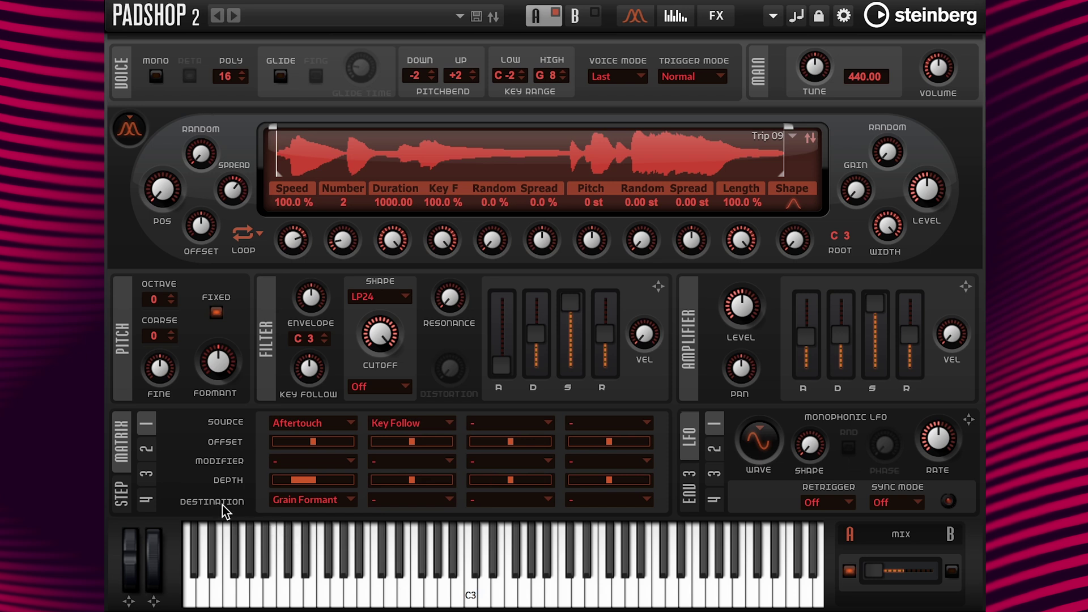
pyautogui.click(405, 499)
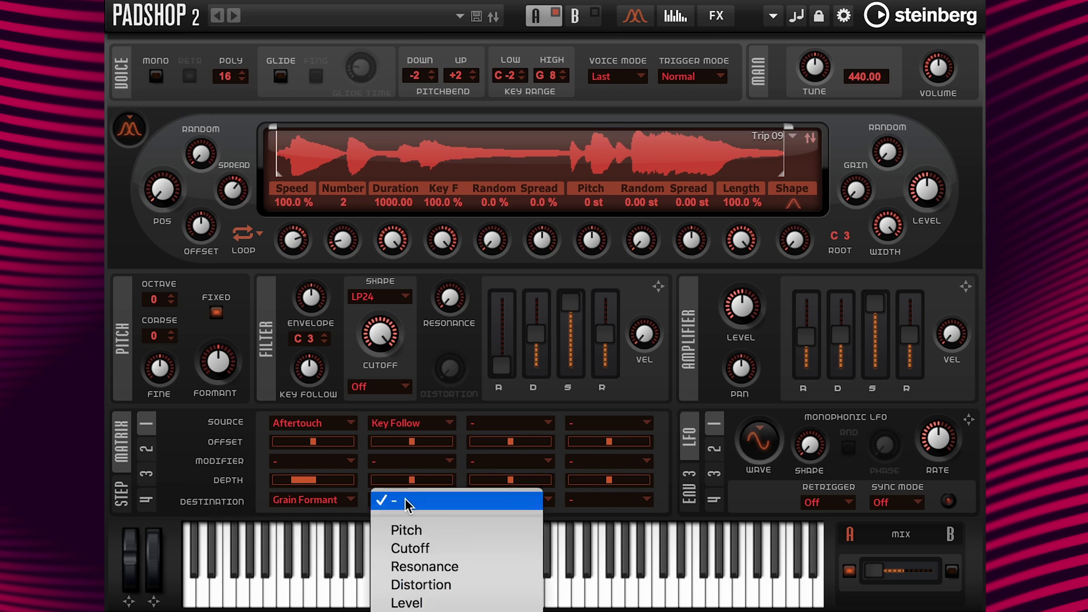
pyautogui.click(417, 533)
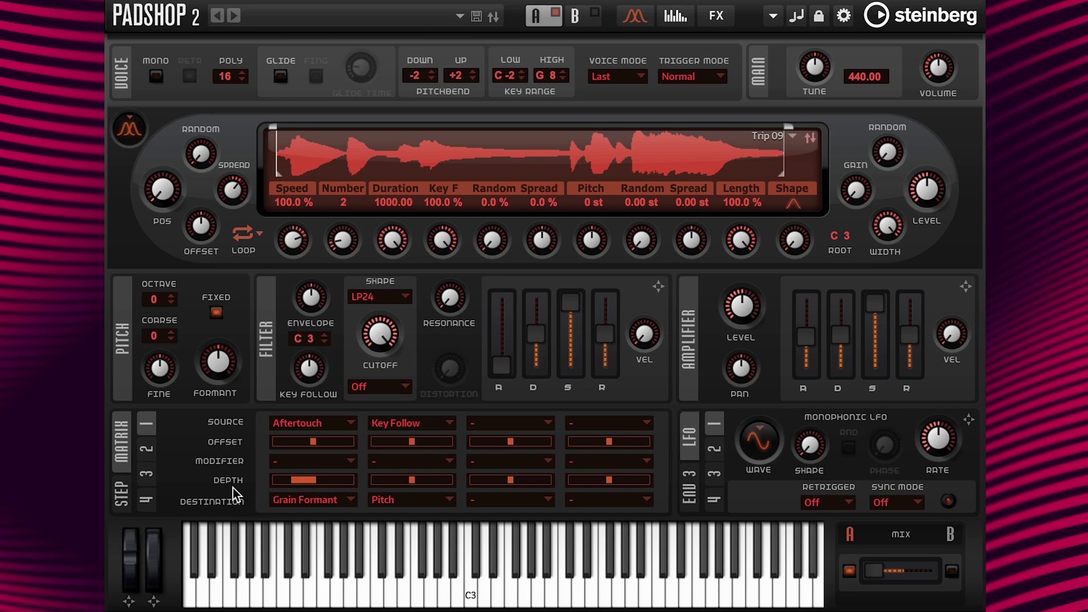
pyautogui.moveTo(426, 480); pyautogui.dragTo(429, 486)
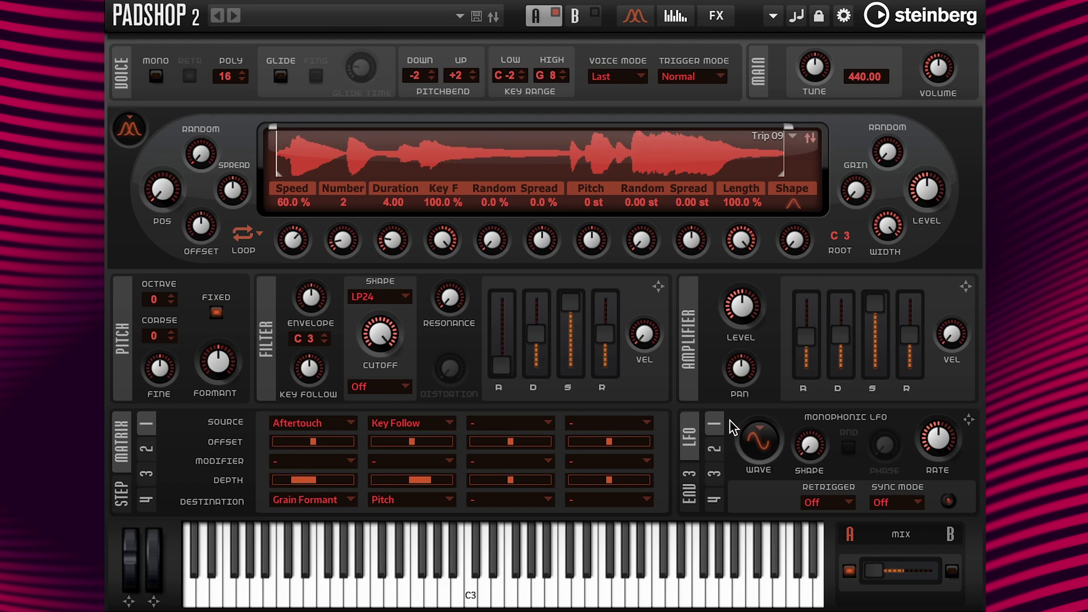
# Step: Assign LFO 3 to Grain Speed with Aftertouch as the modifier and a modulation depth of about -7.0
pyautogui.click(716, 475)
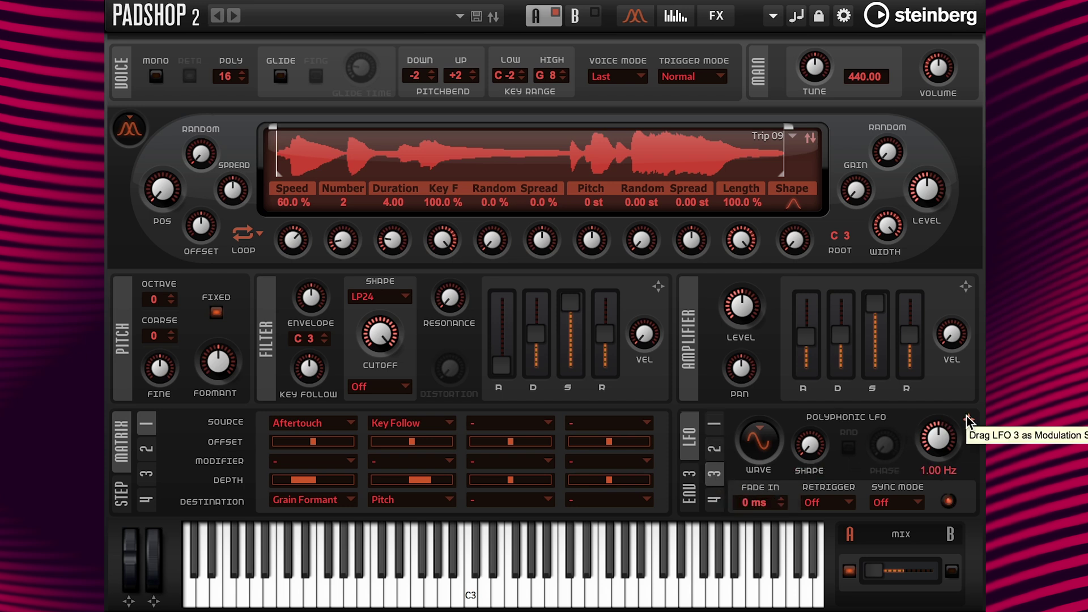
pyautogui.moveTo(967, 419); pyautogui.dragTo(294, 240)
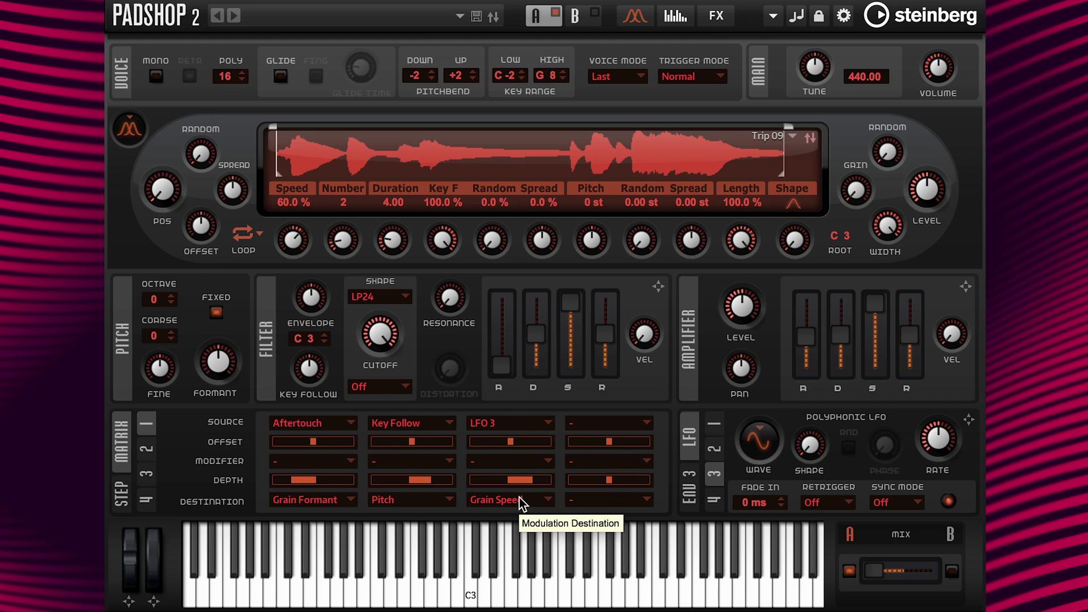
pyautogui.click(509, 467)
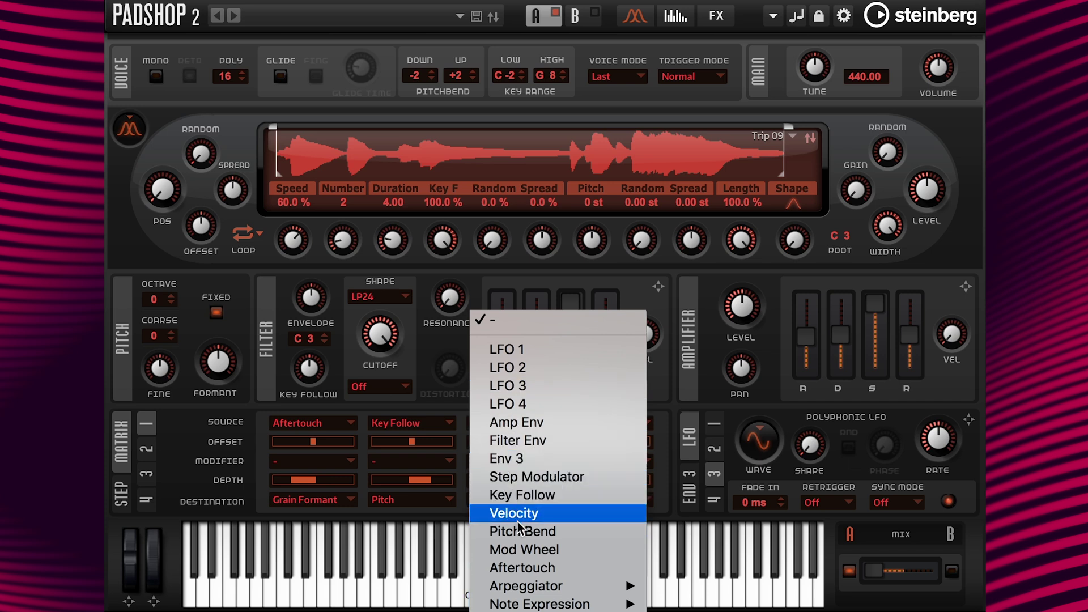
pyautogui.click(522, 568)
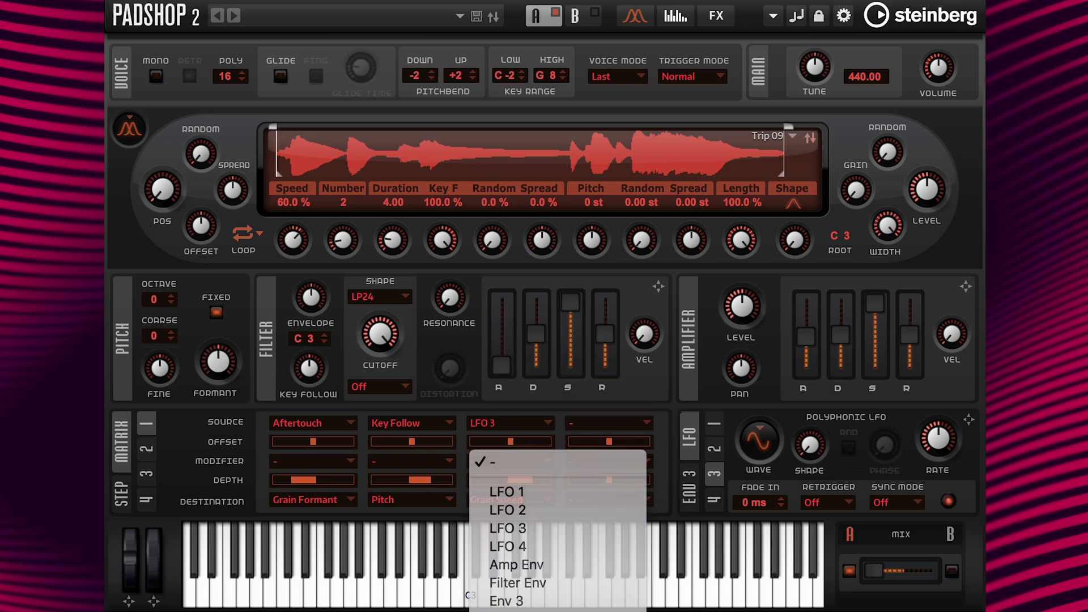
pyautogui.moveTo(528, 479)
pyautogui.moveTo(528, 479); pyautogui.dragTo(506, 479)
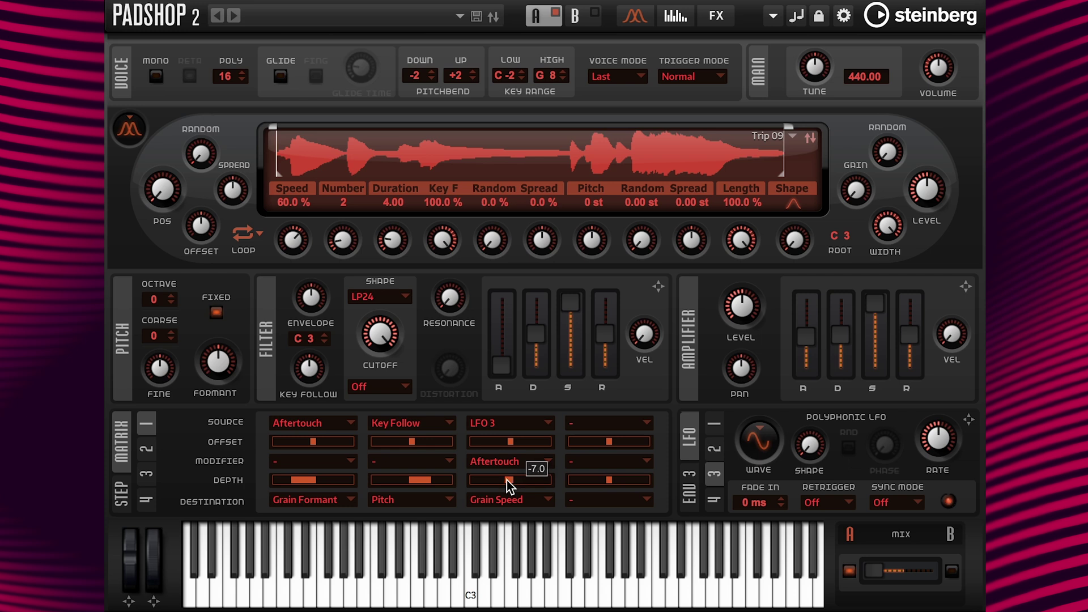
# Step: Set LFO 3 to a Triangle wave with a rate of 0.50 Hz
pyautogui.click(757, 430)
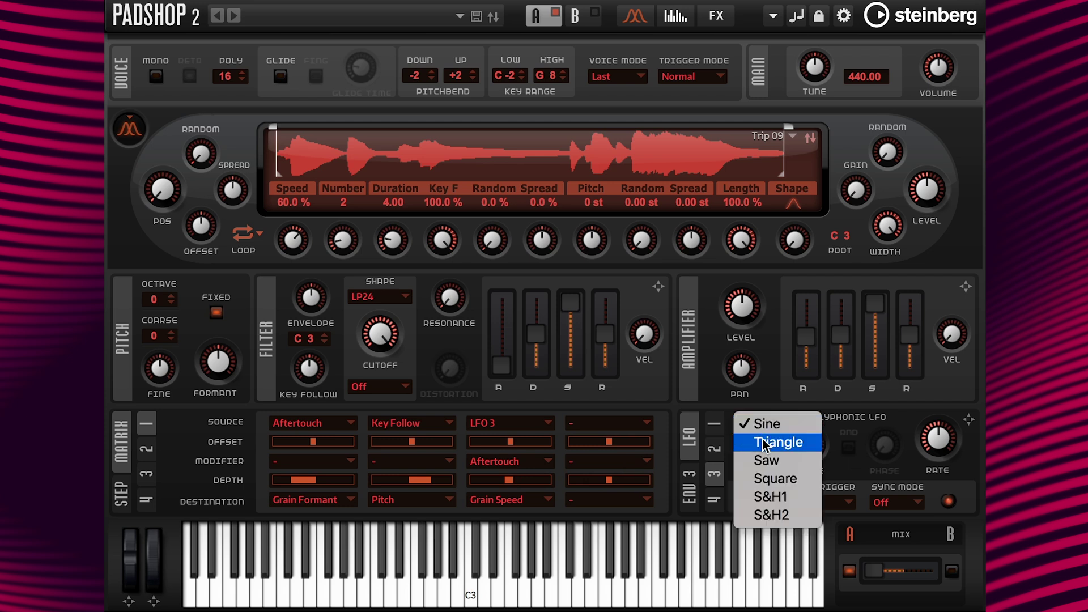
pyautogui.click(762, 438)
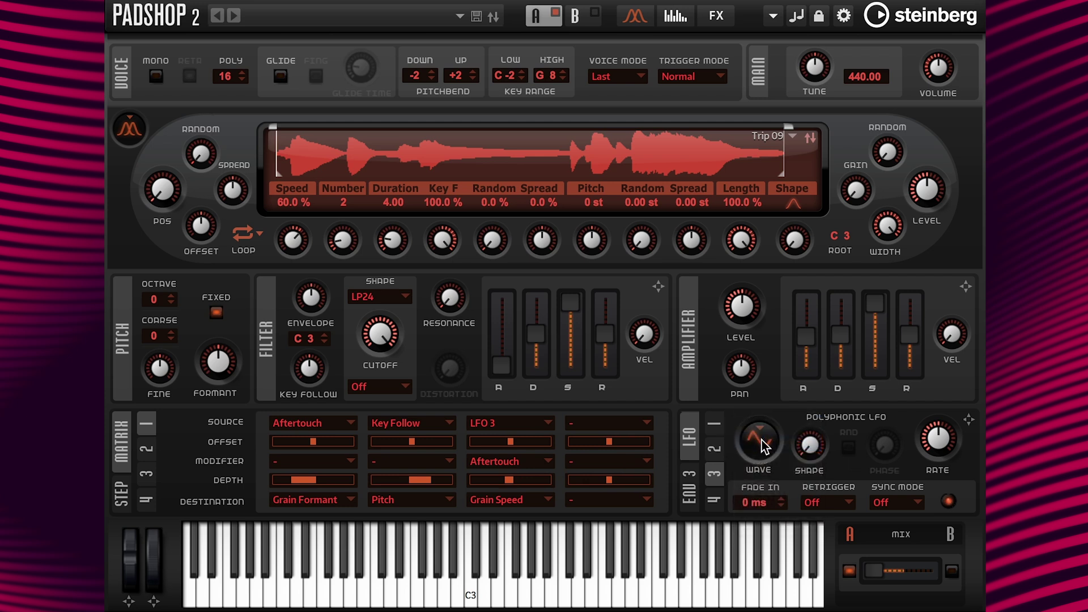
pyautogui.click(936, 472)
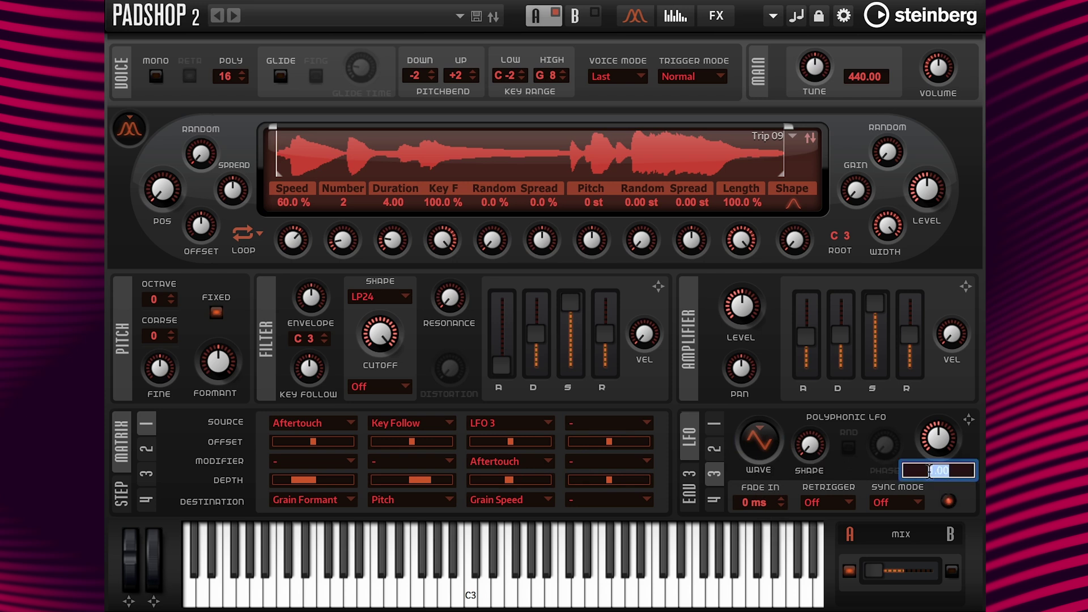
pyautogui.write('0.50')
pyautogui.press('Return')
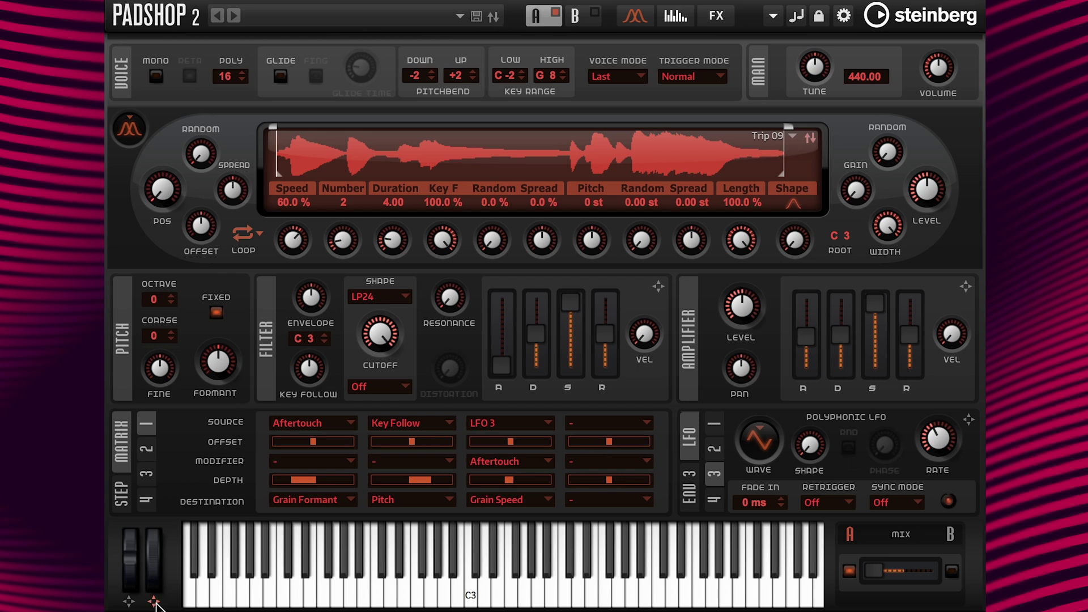
# Step: Assign the Mod Wheel to Grain Formant in the fourth matrix slot with Aftertouch as the modifier
pyautogui.moveTo(155, 602); pyautogui.dragTo(218, 374)
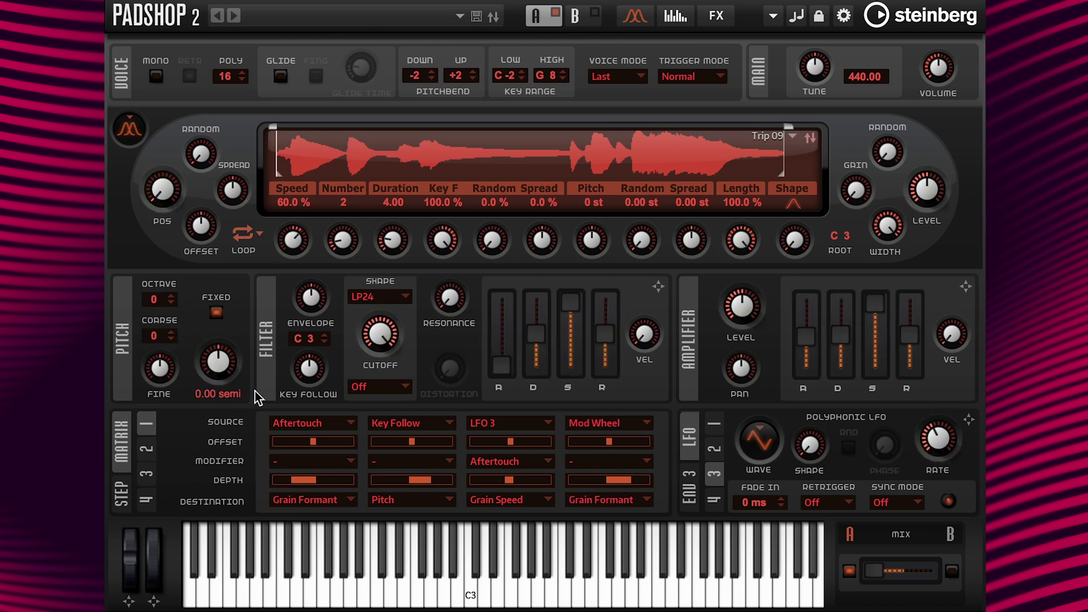
pyautogui.click(604, 461)
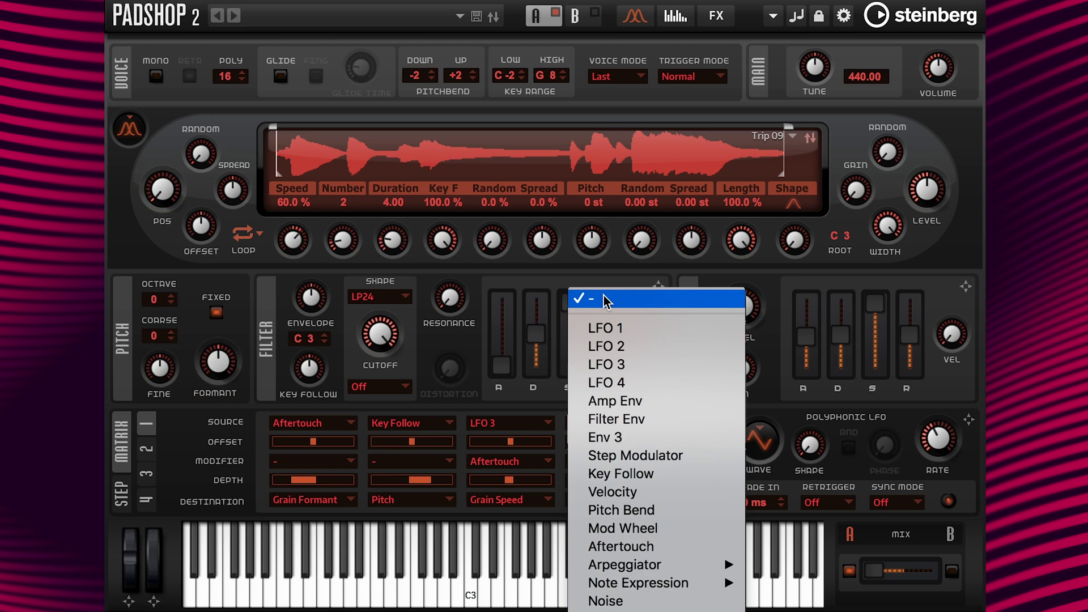
pyautogui.click(623, 546)
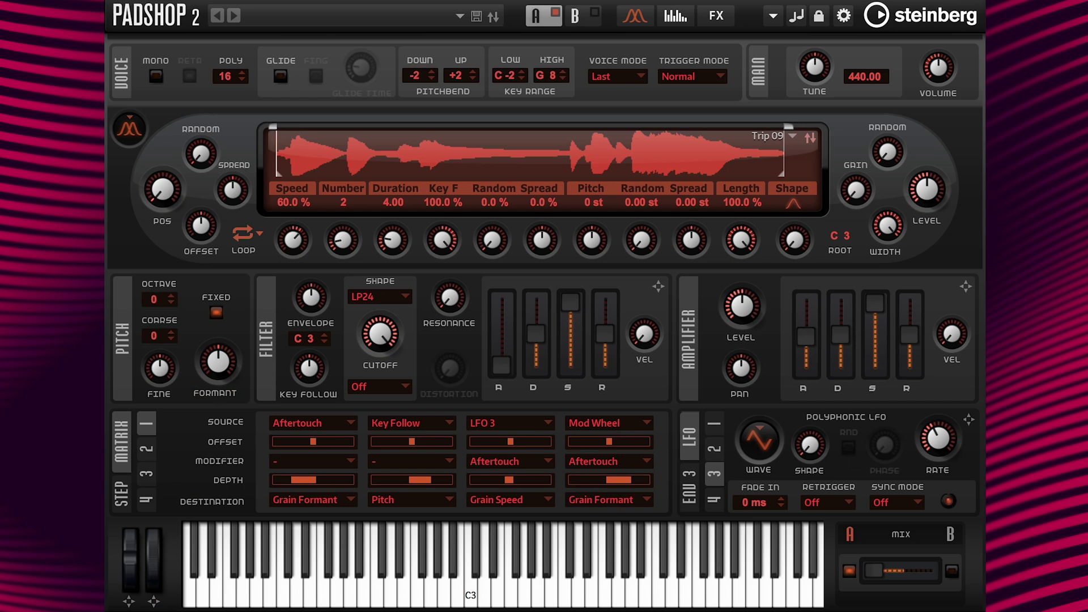
# Step: Adjust the Mod Wheel slot's Grain Formant depth, trying 12.00 and 14.00, and compare it with the Aftertouch slot's depth
pyautogui.moveTo(629, 480)
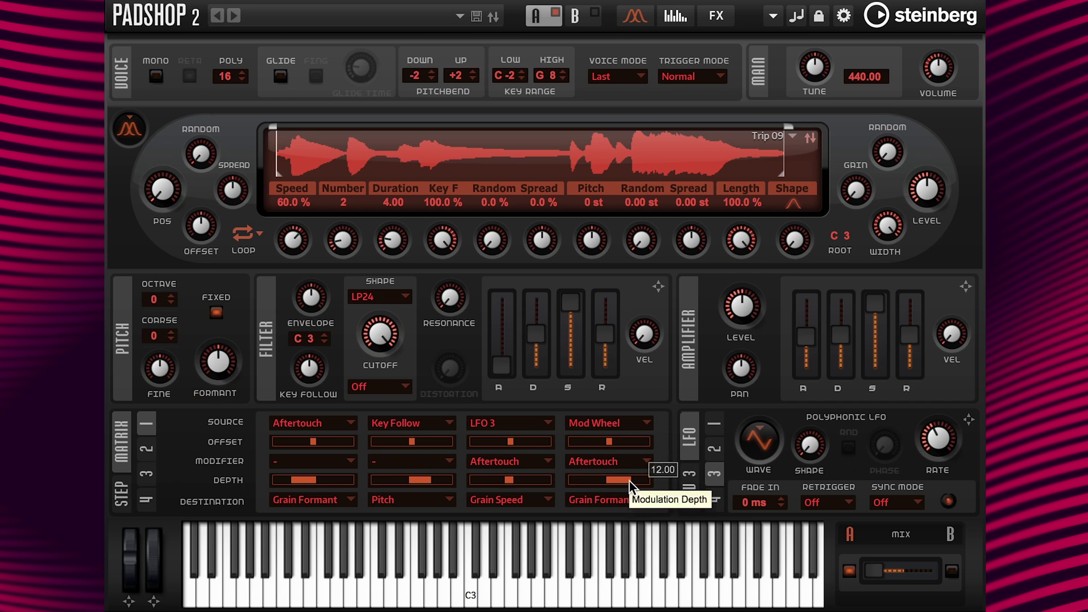
pyautogui.moveTo(628, 481); pyautogui.dragTo(630, 481)
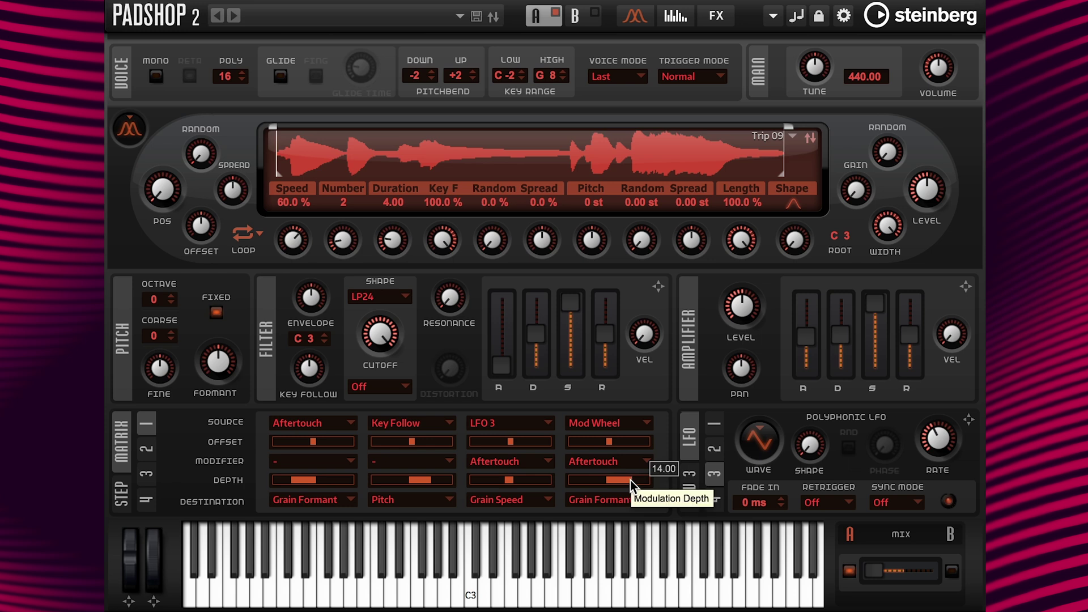
pyautogui.moveTo(630, 481); pyautogui.dragTo(630, 481)
pyautogui.moveTo(294, 482); pyautogui.dragTo(294, 482)
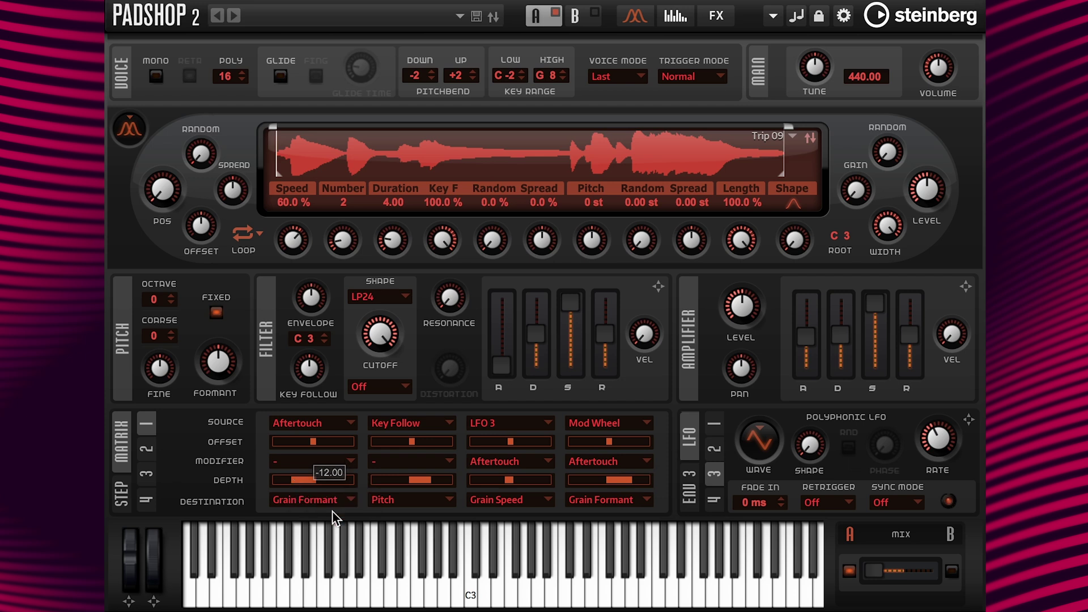
pyautogui.moveTo(628, 483)
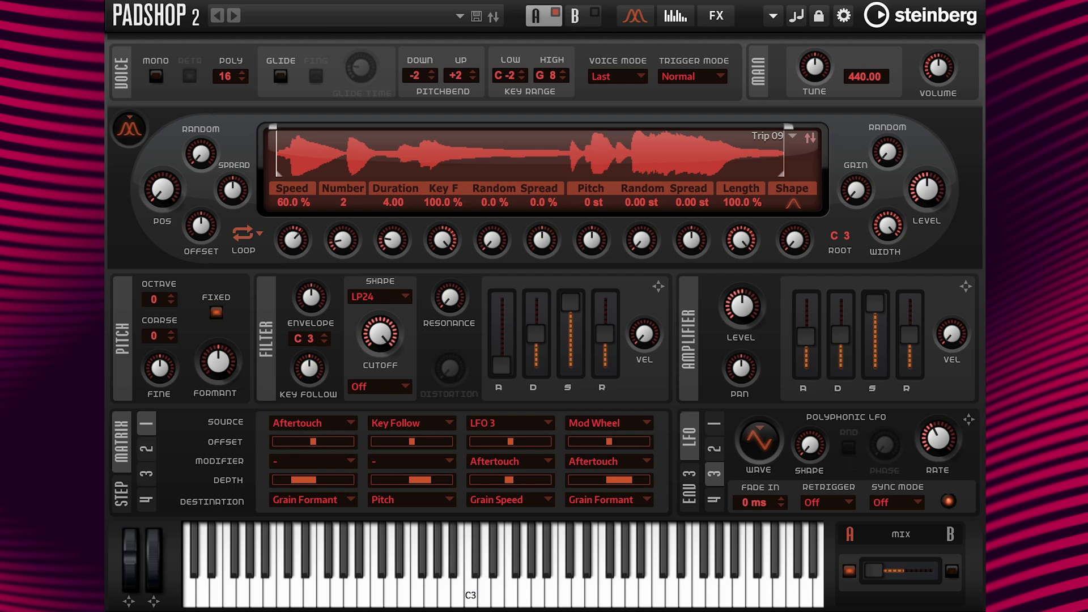
# Step: Enable layer A's Delay effect and load its Fading to the Right preset
pyautogui.click(717, 16)
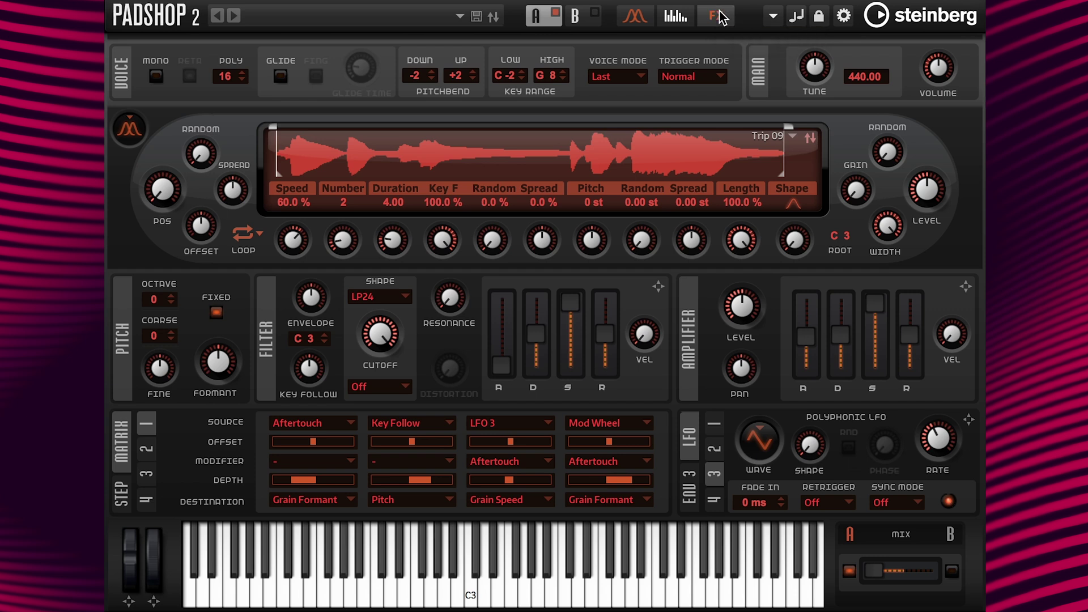
pyautogui.click(136, 283)
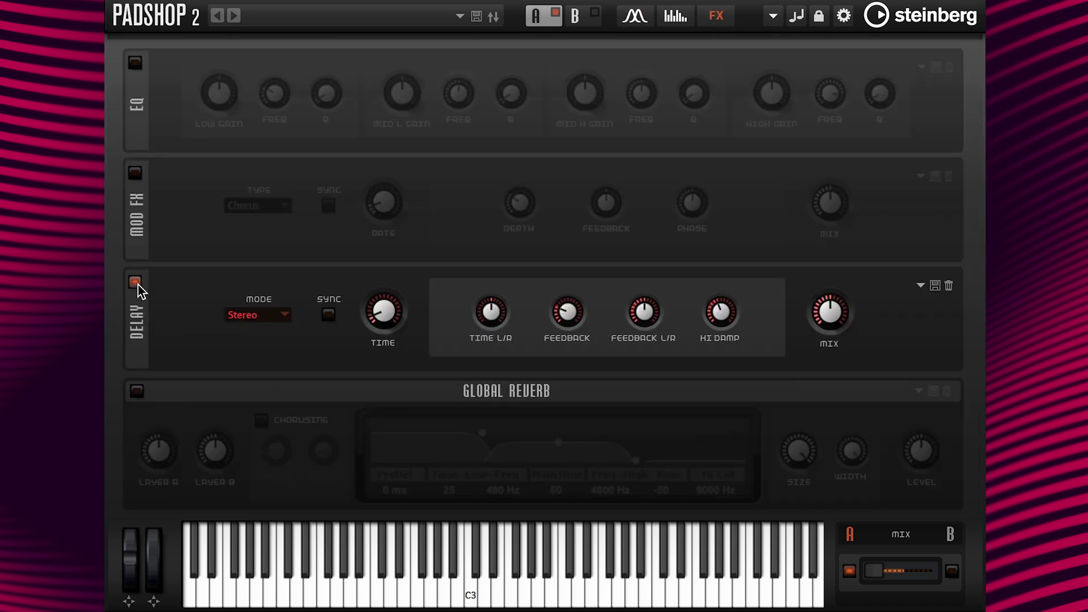
pyautogui.click(920, 286)
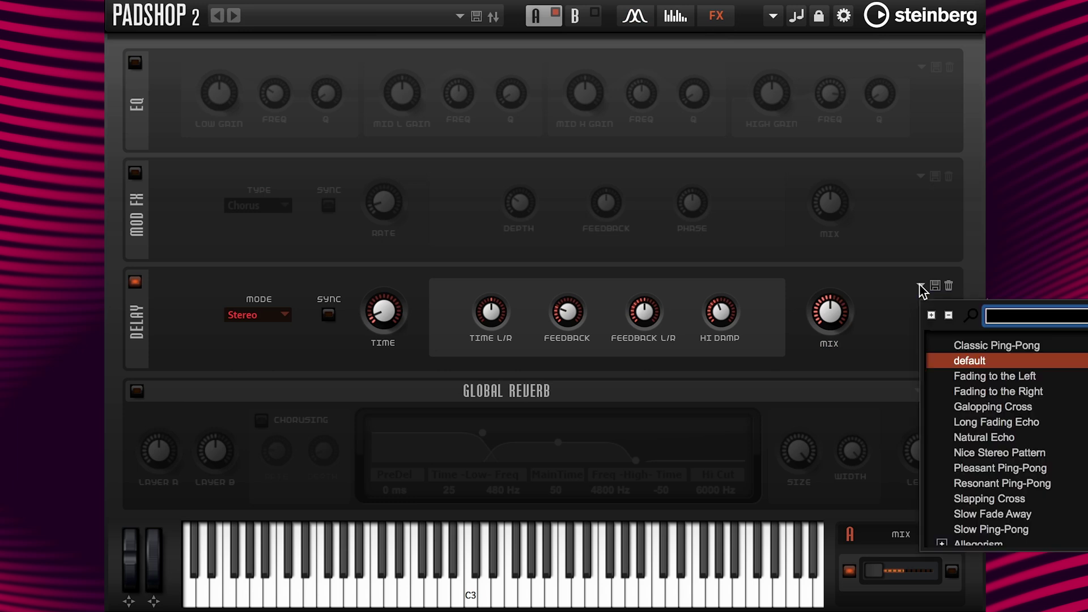
pyautogui.click(996, 395)
# Step: Set the Delay's Mix to 12.5
pyautogui.moveTo(834, 351)
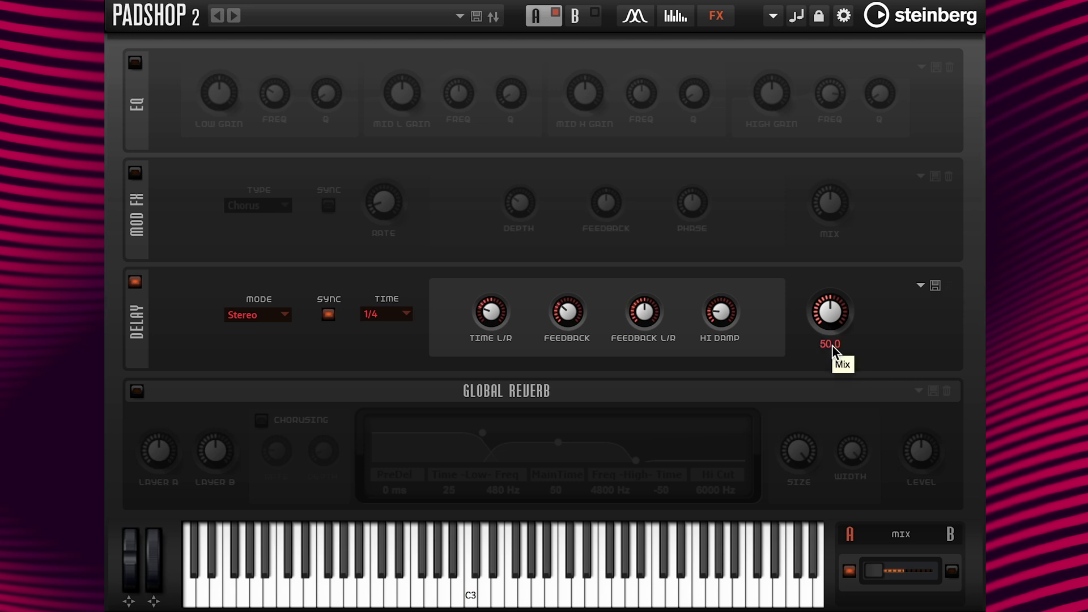
pyautogui.doubleClick(832, 345)
pyautogui.write('1')
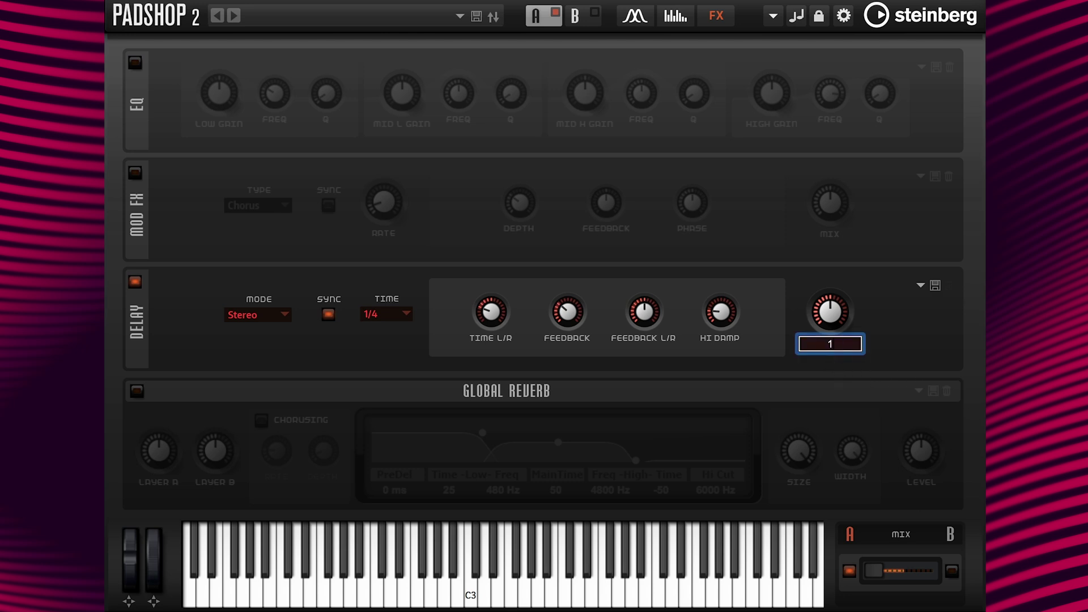
pyautogui.write('2.5')
pyautogui.press('Return')
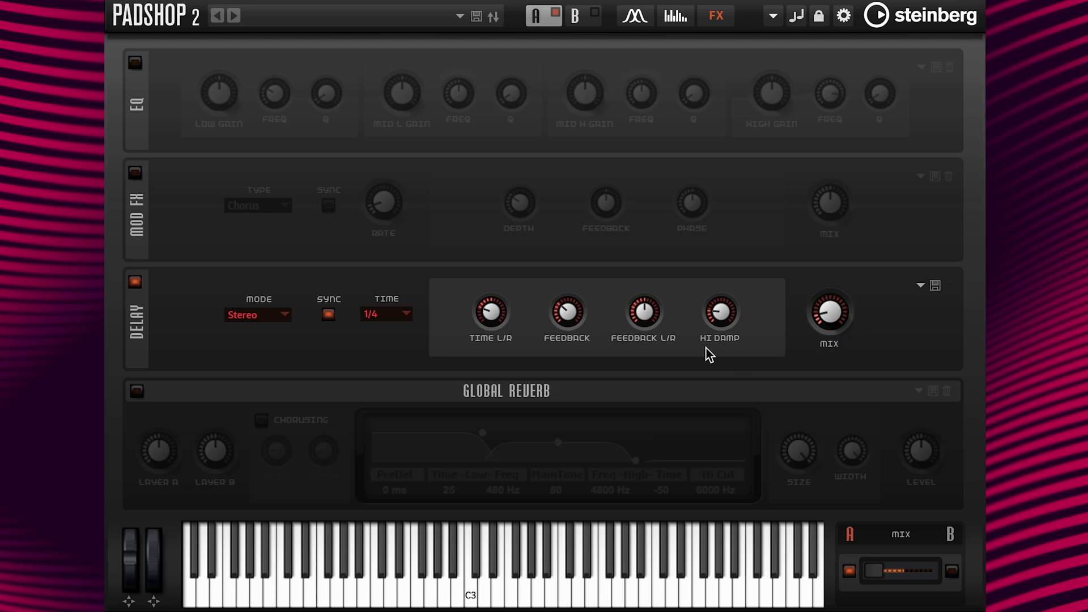
# Step: Enable modulation wheel control of the Delay's Time L/R and store the current setting as the wheel's minimum
pyautogui.moveTo(493, 320)
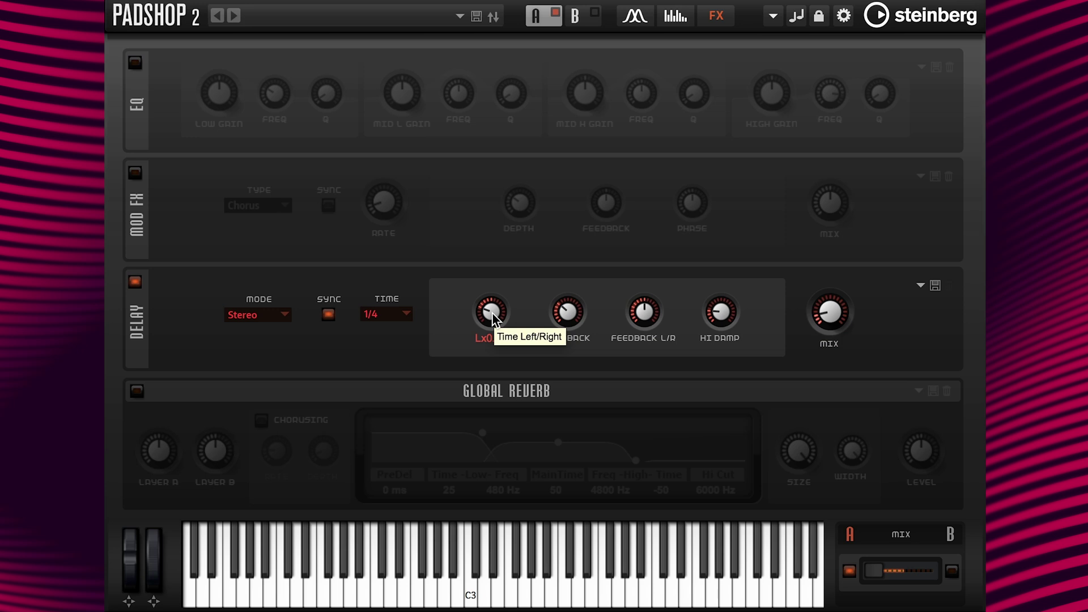
pyautogui.rightClick(491, 314)
pyautogui.moveTo(802, 494)
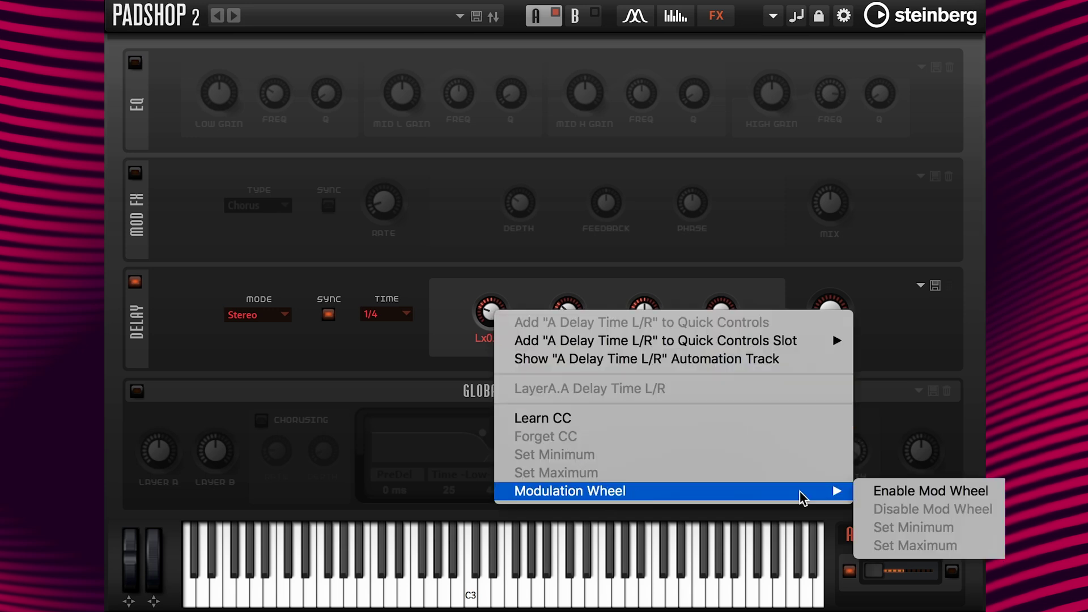
pyautogui.click(902, 499)
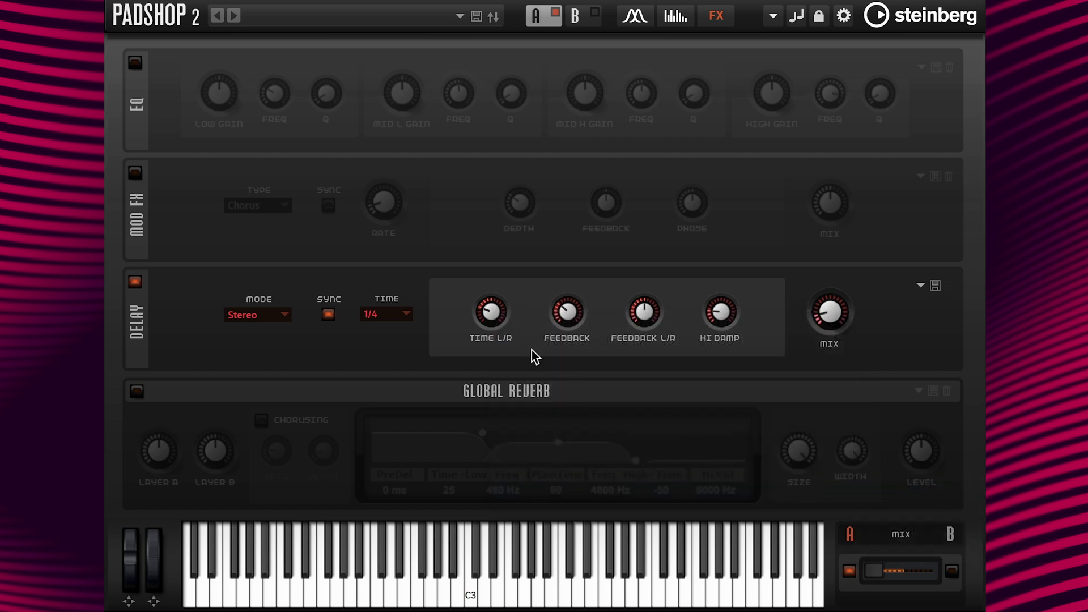
pyautogui.rightClick(488, 311)
pyautogui.moveTo(833, 503)
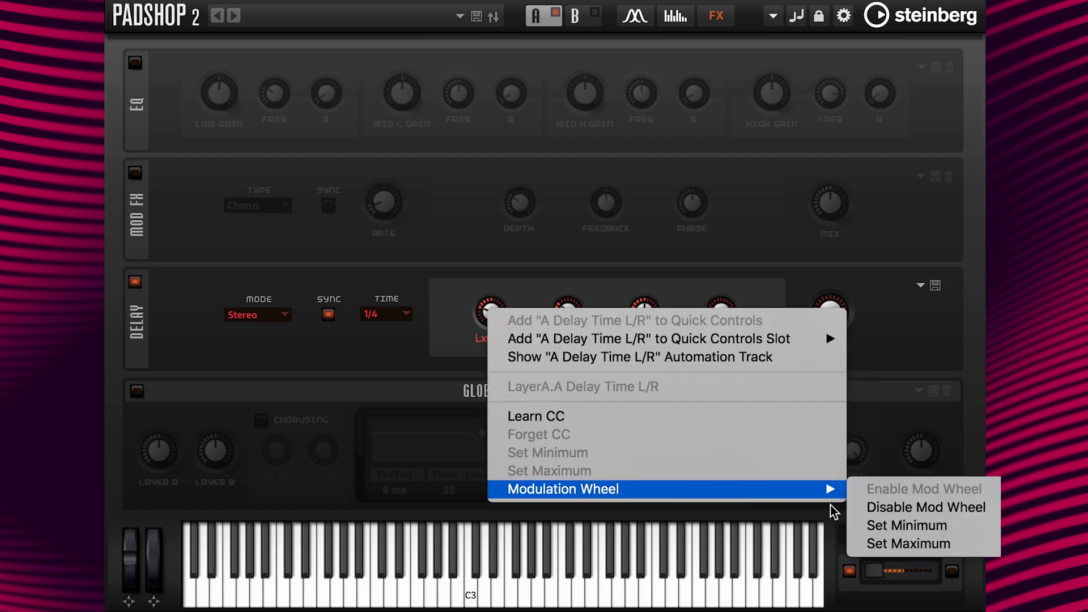
pyautogui.click(874, 522)
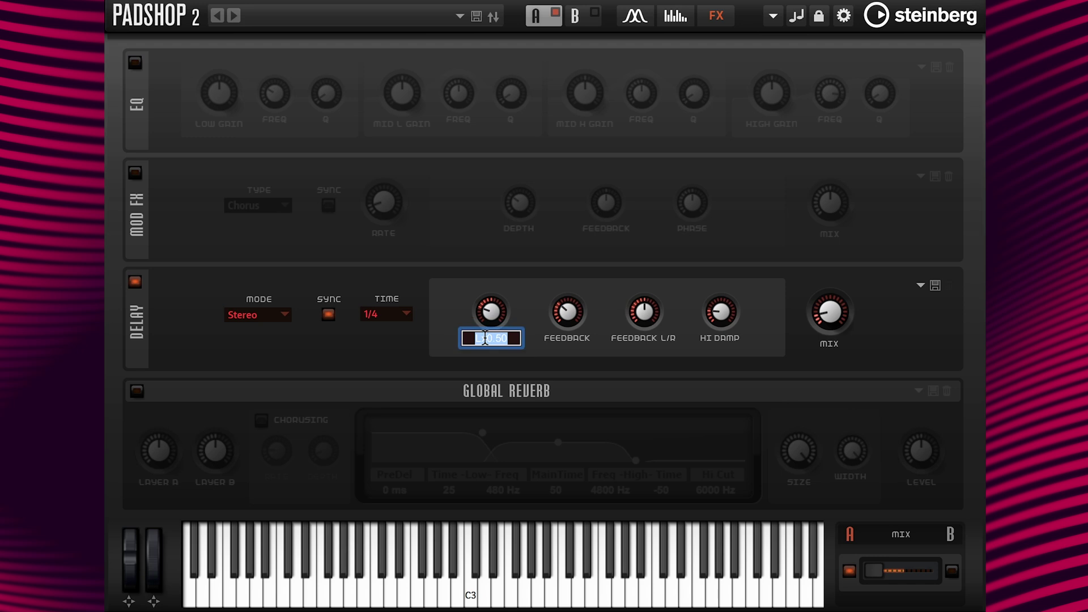
# Step: Set the Delay's Time L/R to Rx0.50, store it as the wheel's maximum, and return to the grain oscillator page
pyautogui.write('Rx0.50')
pyautogui.press('Return')
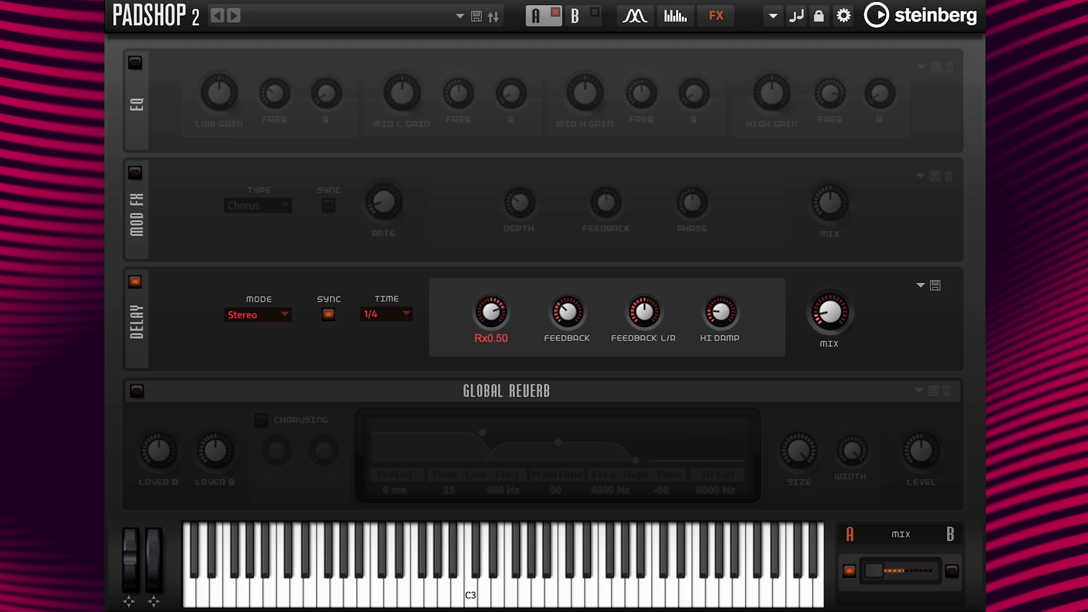
pyautogui.rightClick(497, 309)
pyautogui.moveTo(646, 479)
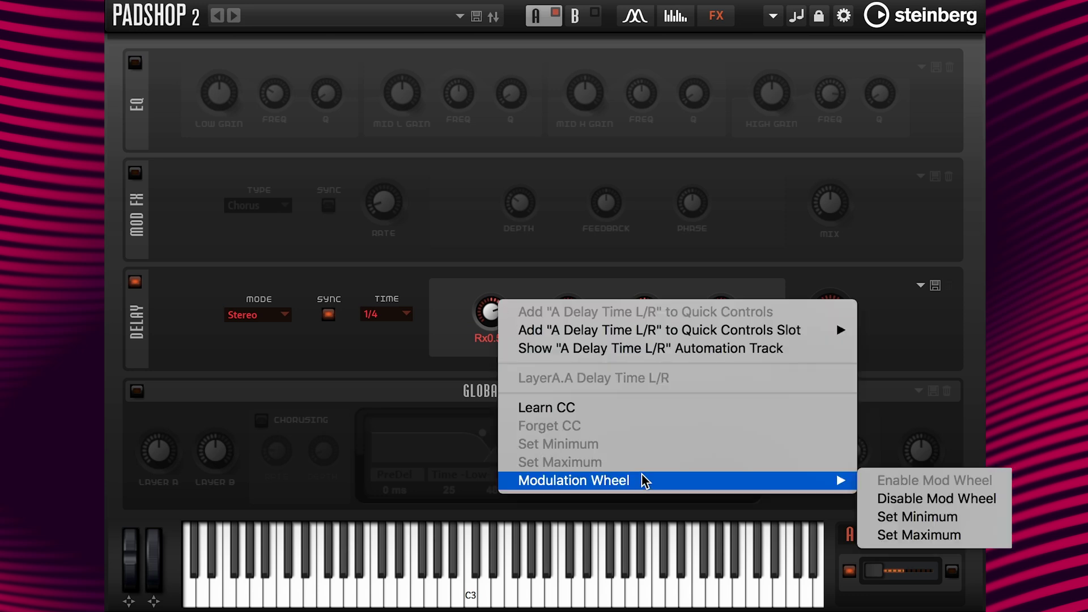
pyautogui.click(920, 535)
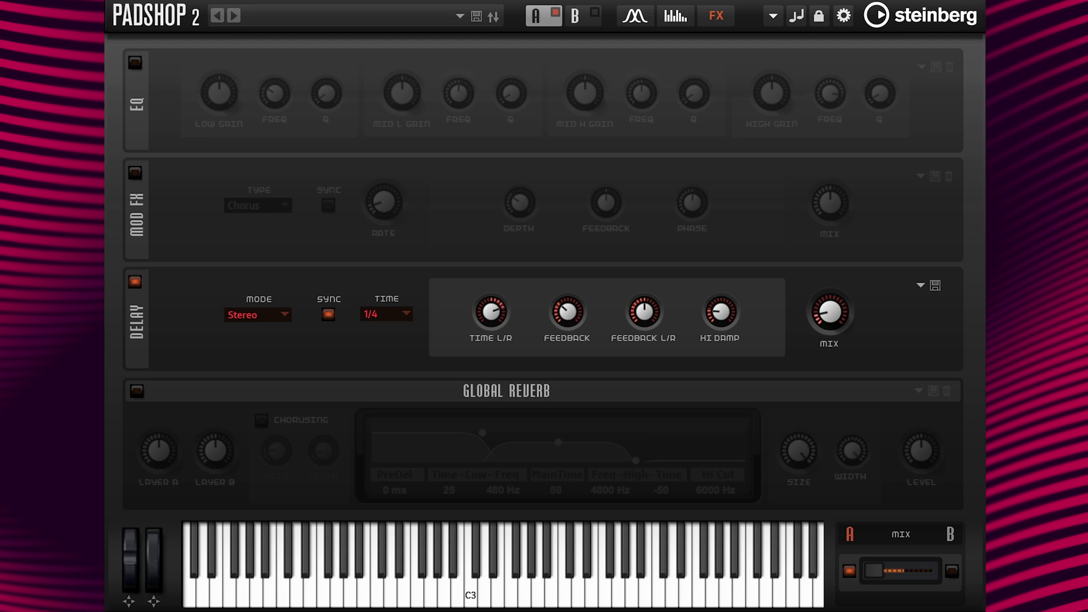
pyautogui.click(634, 15)
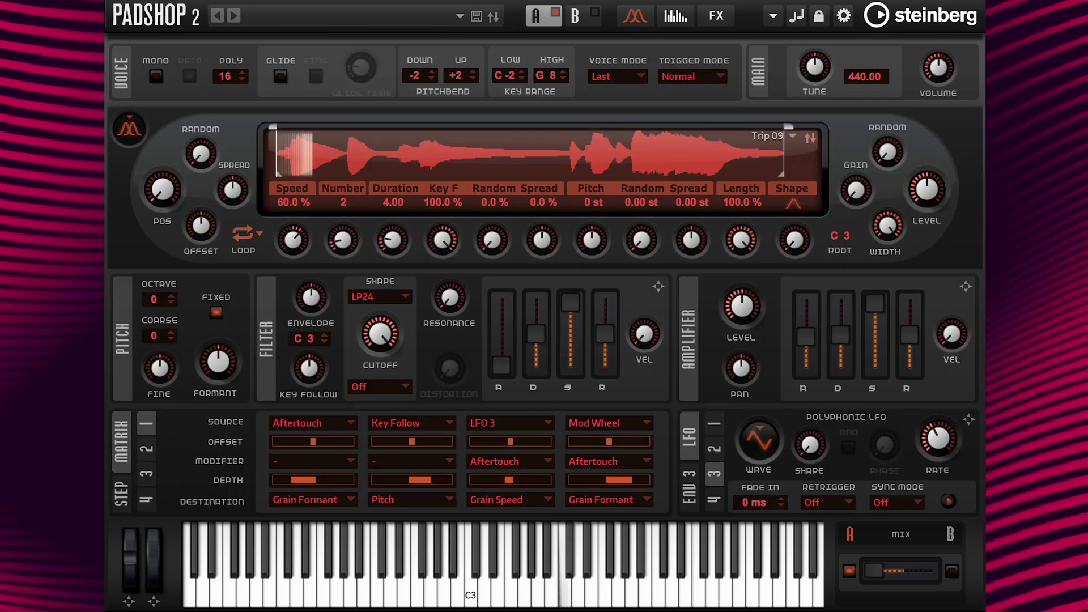